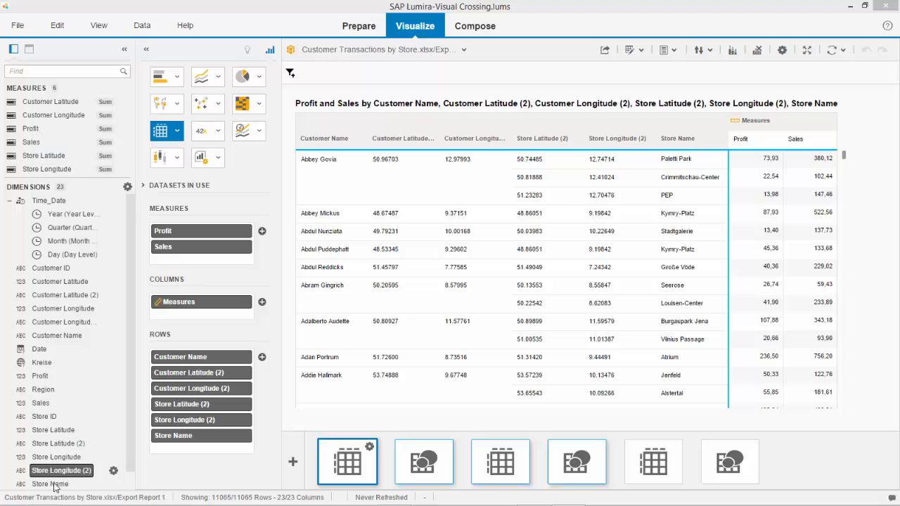
Review the fields of the LumiraTutorialCustomerTransactions.xlsx dataset, and return to the Customer Transactions by Store.xlsx/Export Report 1 dataset
mouse_move(130, 236)
left_mouse_down()
mouse_move(136, 258)
mouse_move(137, 237)
left_mouse_up()
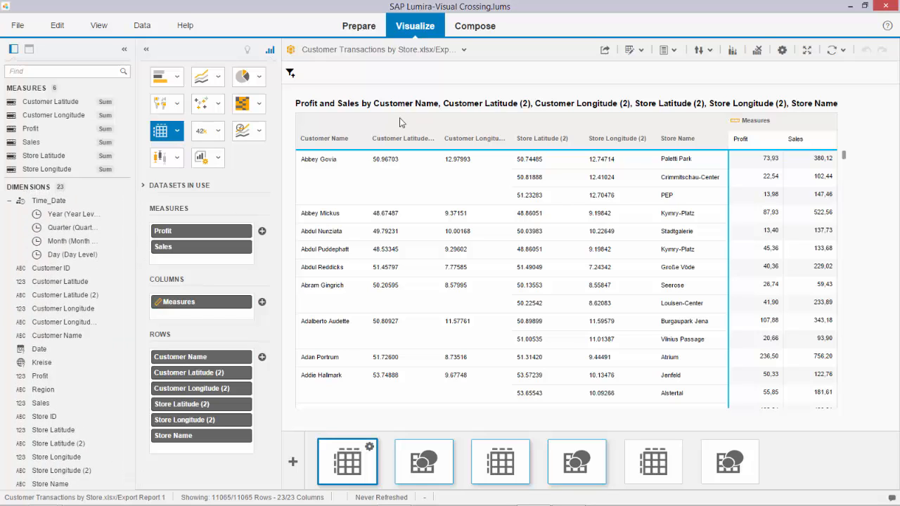
left_click(462, 50)
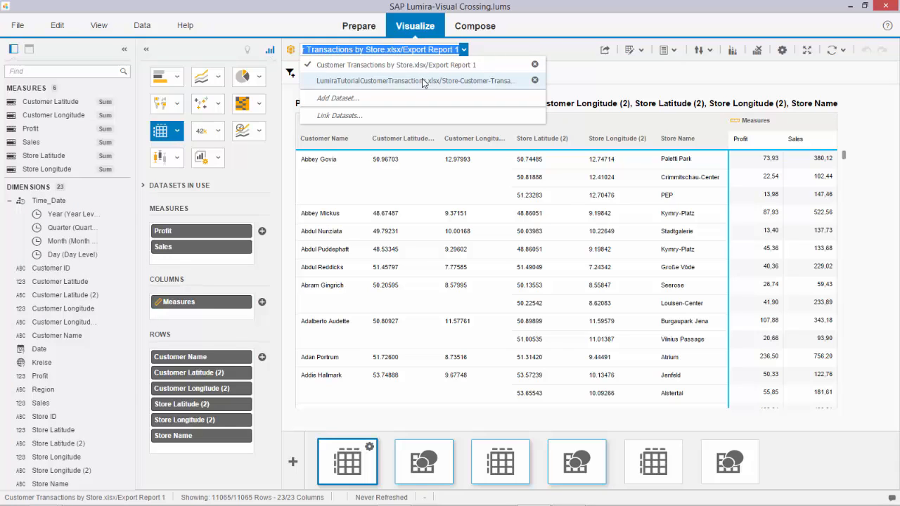
left_click(459, 80)
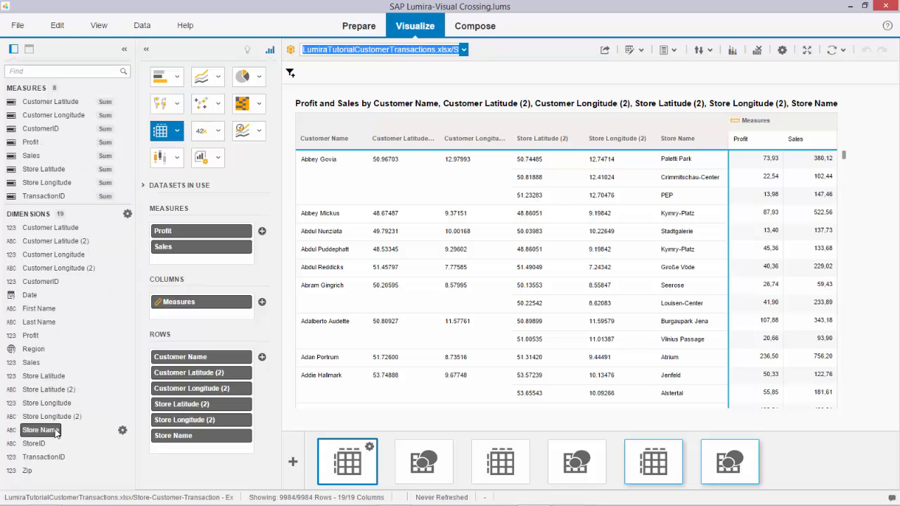
left_click(464, 50)
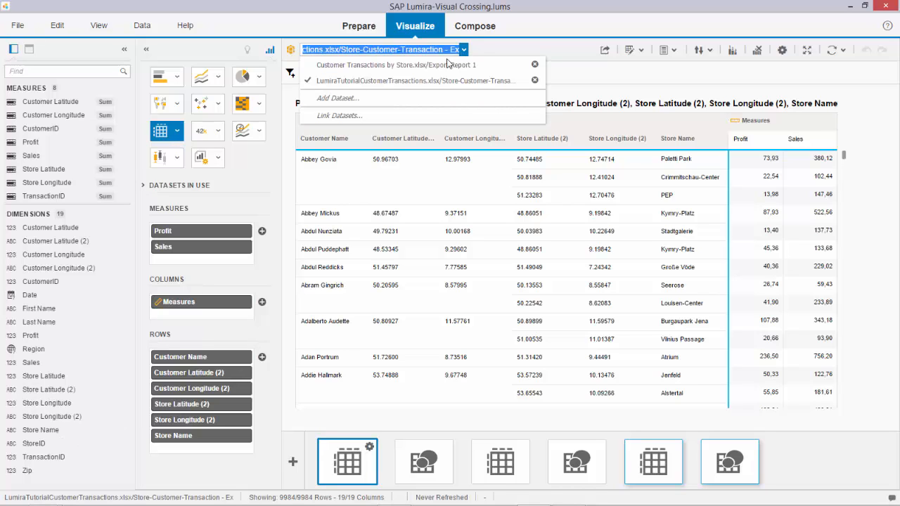
left_click(493, 63)
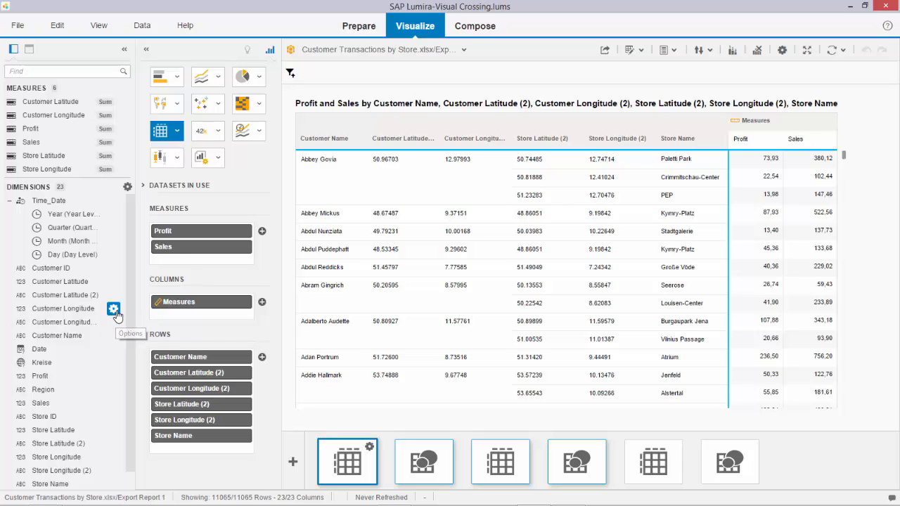
Check the display format and number of decimals of the Customer Longitude dimension, and cancel out of the settings
left_click(114, 310)
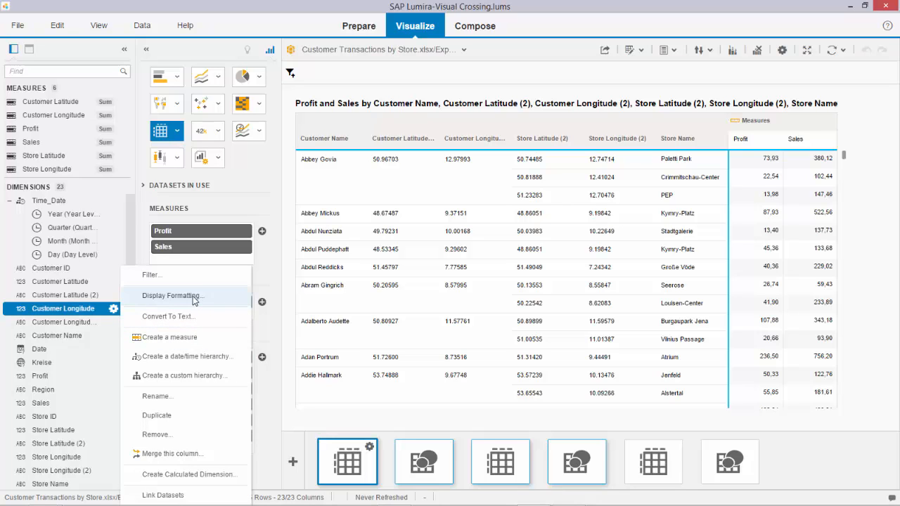
left_click(172, 295)
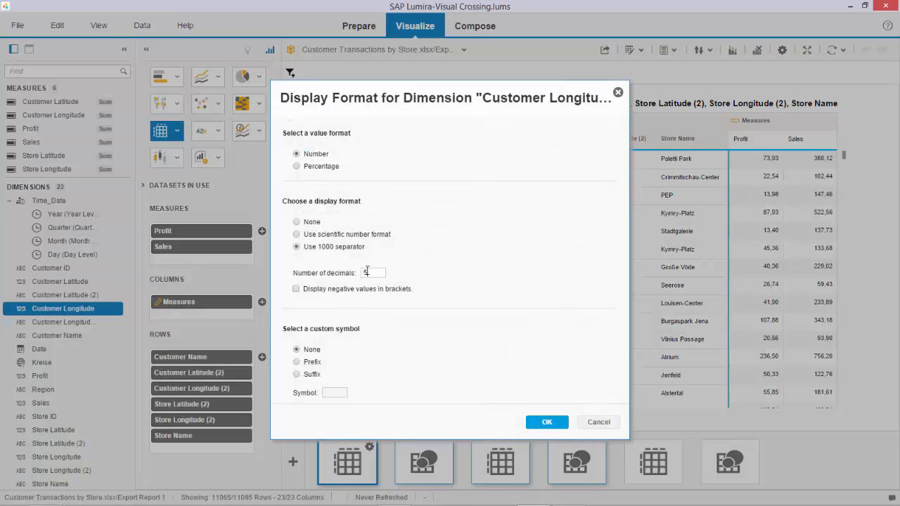
left_click(609, 427)
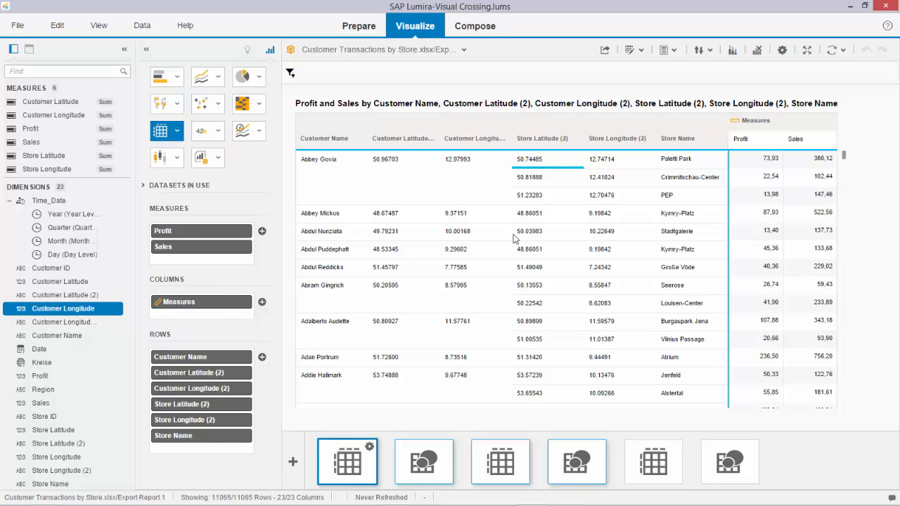
Open the first map visualization and inspect the profit and sales details of individual store and customer markers
left_click(449, 459)
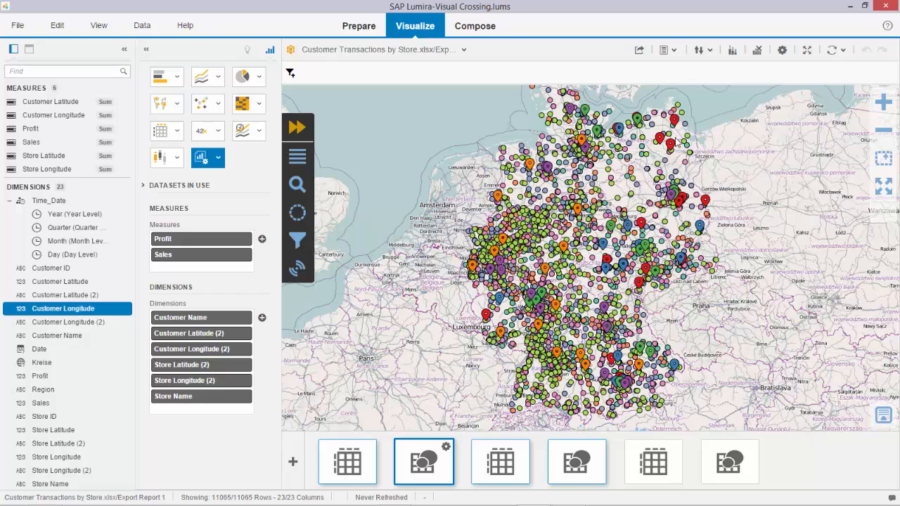
mouse_move(671, 146)
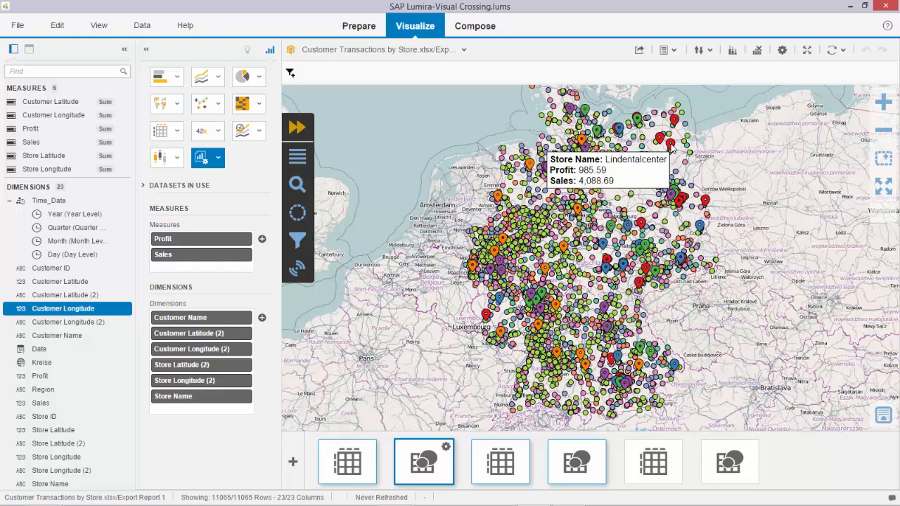
mouse_move(637, 121)
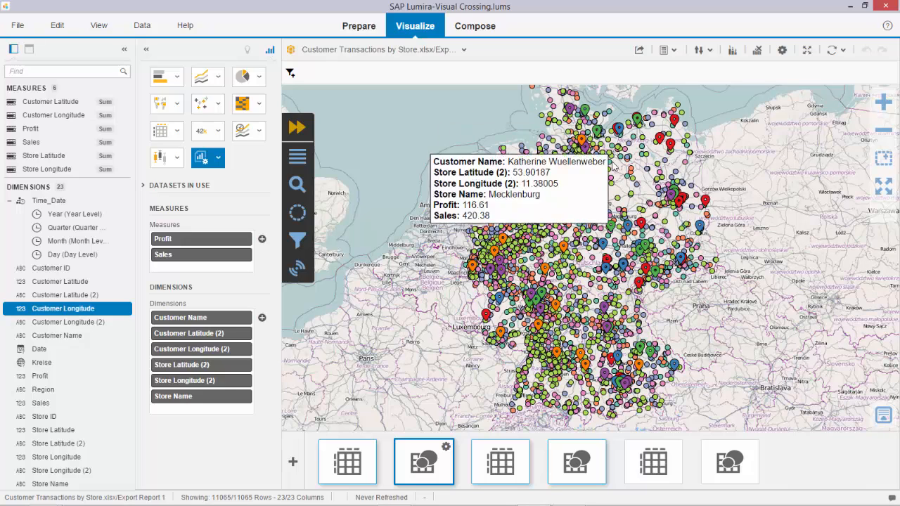
mouse_move(611, 158)
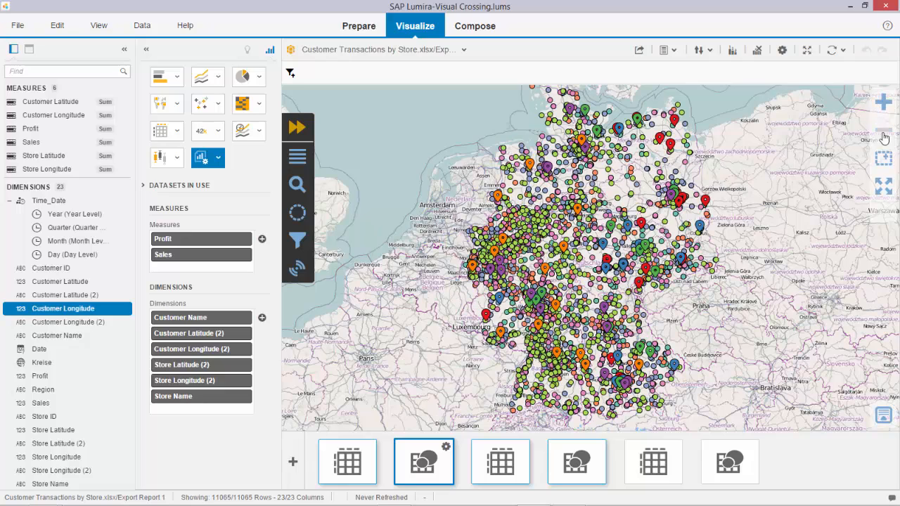
left_click(884, 420)
scroll(384, 373, "up", 2)
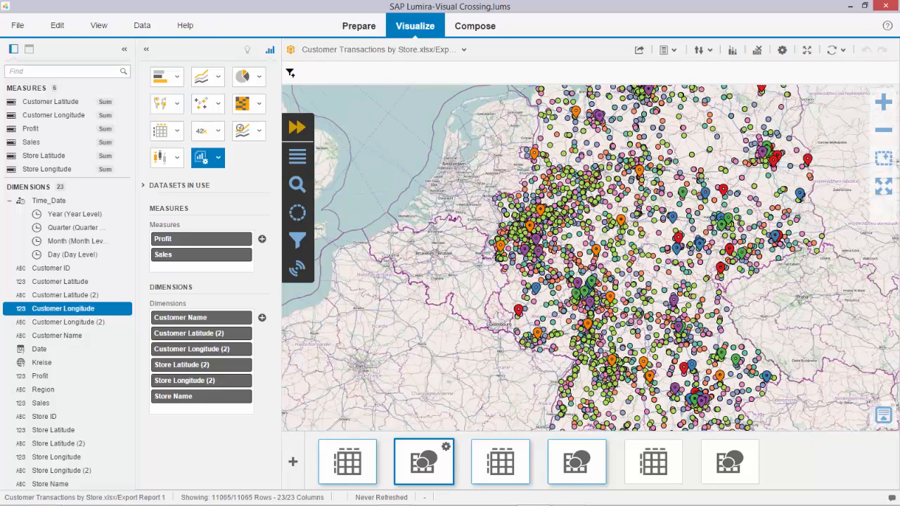
Expand the map's tools and review the search, selections, filters and location info functions before returning to the layers
mouse_move(808, 161)
left_click(295, 128)
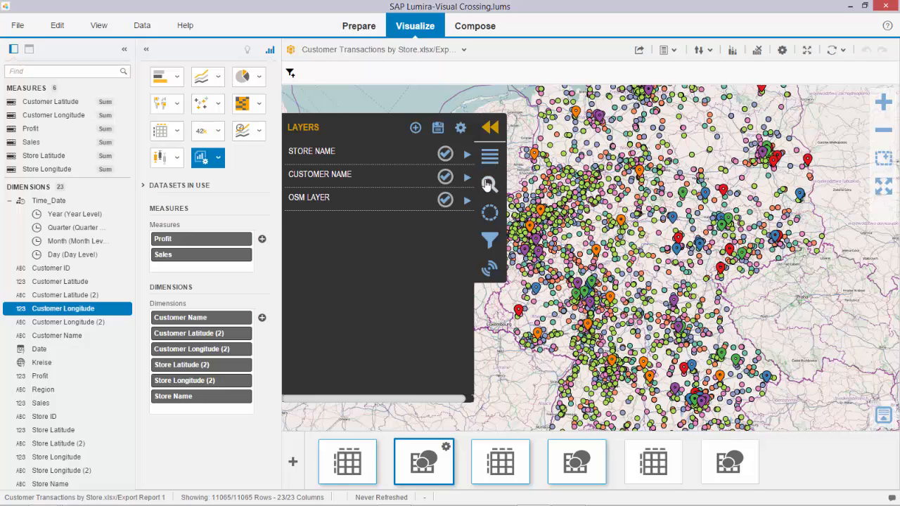
left_click(488, 184)
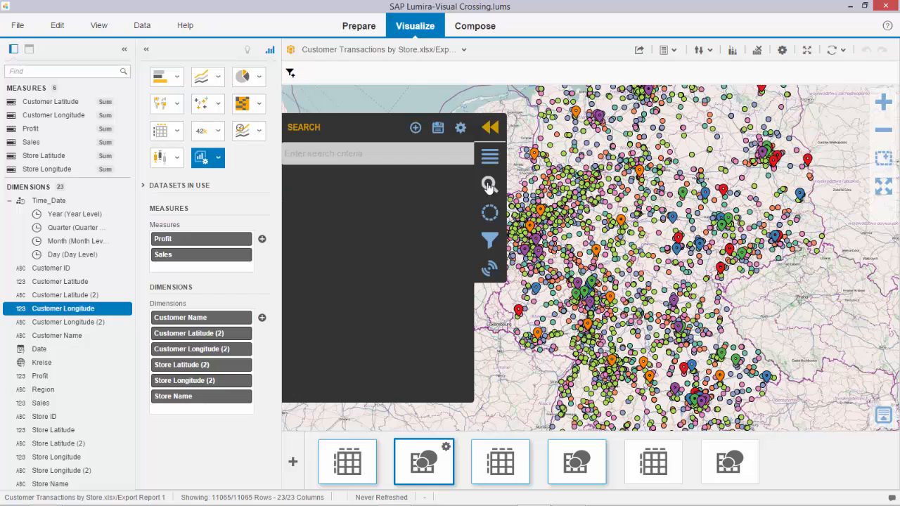
left_click(490, 213)
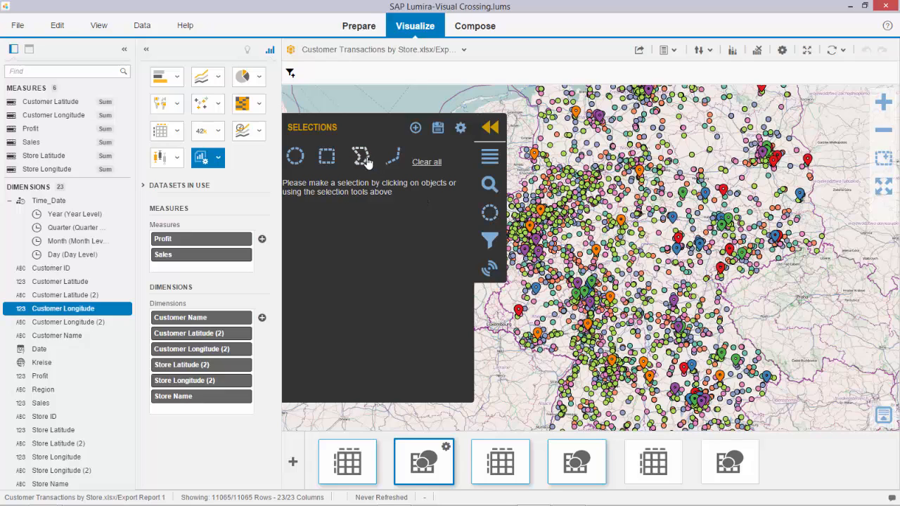
left_click(490, 241)
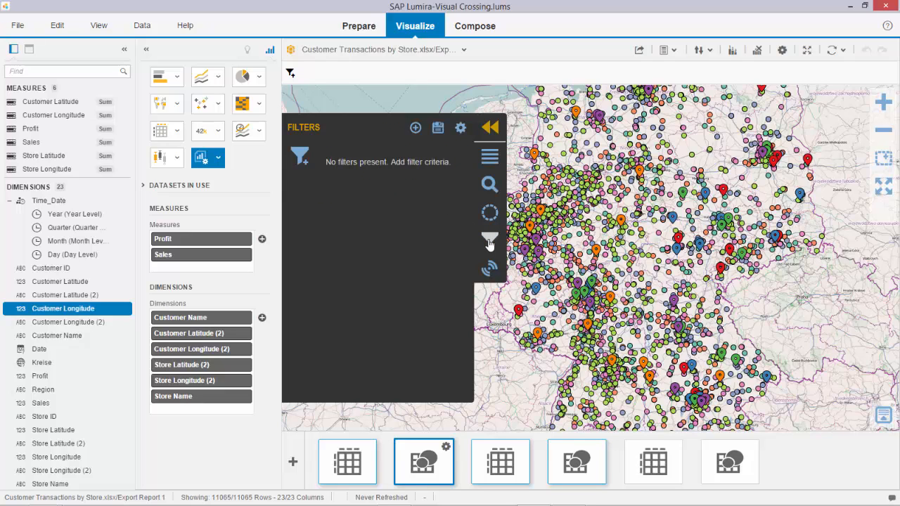
left_click(492, 269)
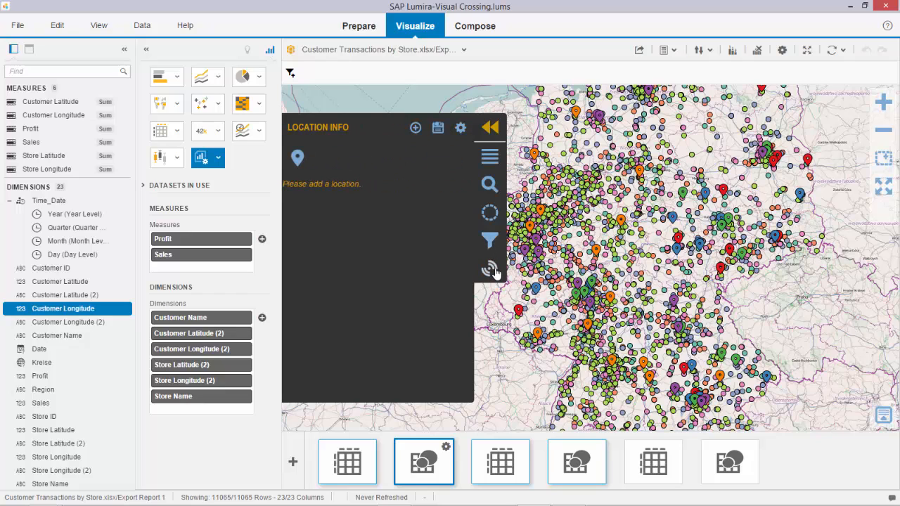
left_click(490, 160)
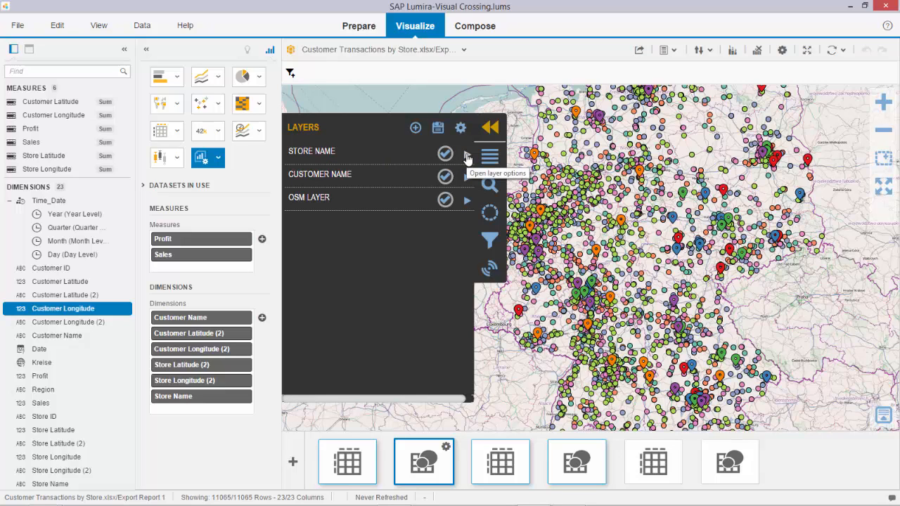
View the detailed data table of the Store Name layer and close it
left_click(467, 155)
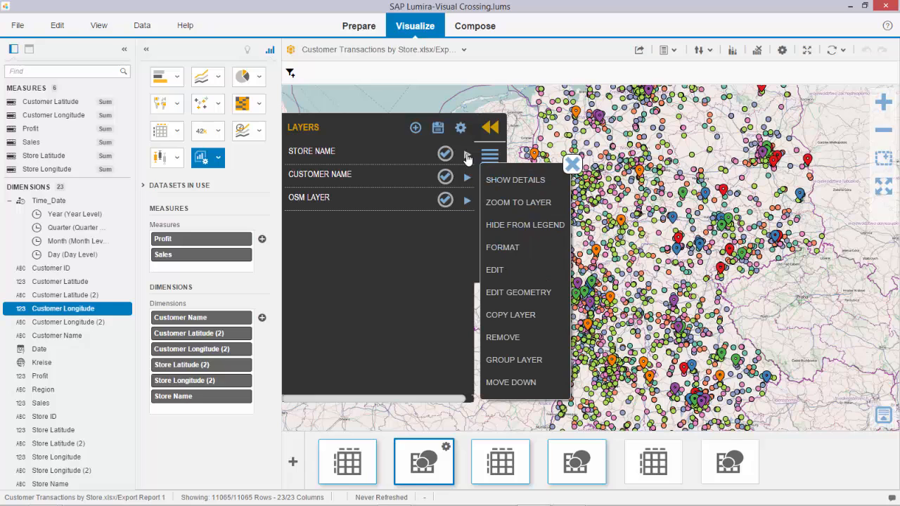
left_click(503, 182)
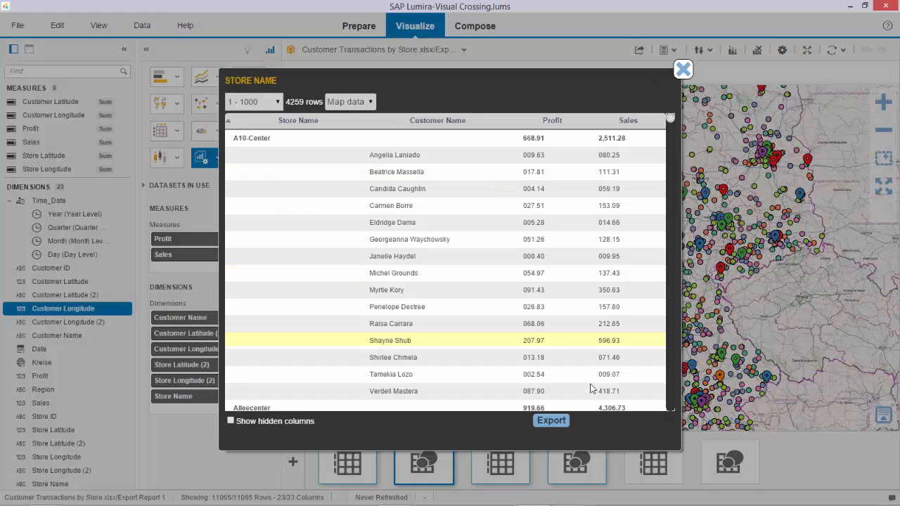
left_click(685, 72)
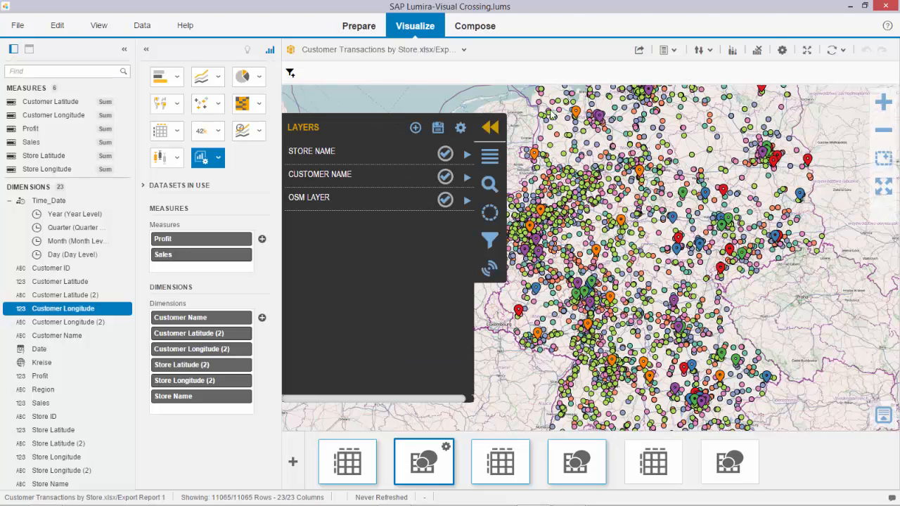
Format the Store Name layer's individual points with a graduated, decreasing marker size and the shopping cart shape
left_click(467, 154)
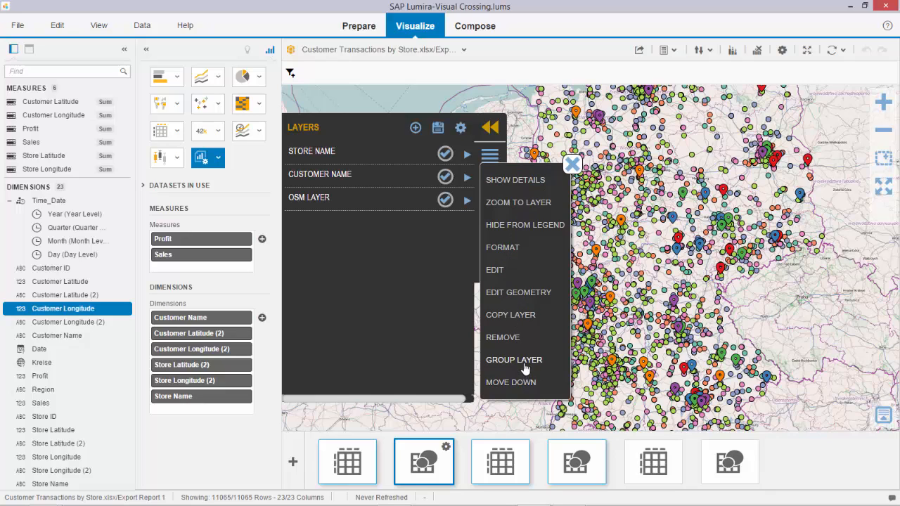
left_click(503, 248)
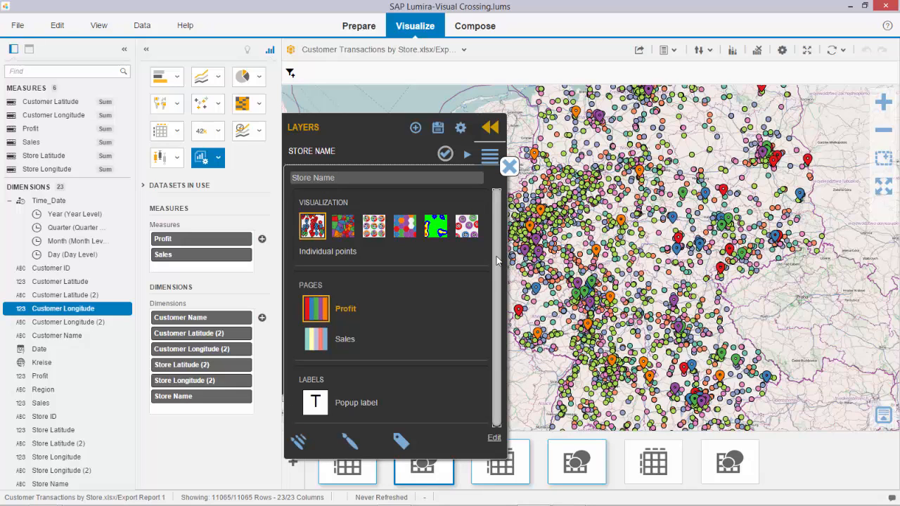
left_click_drag(496, 262, 501, 281)
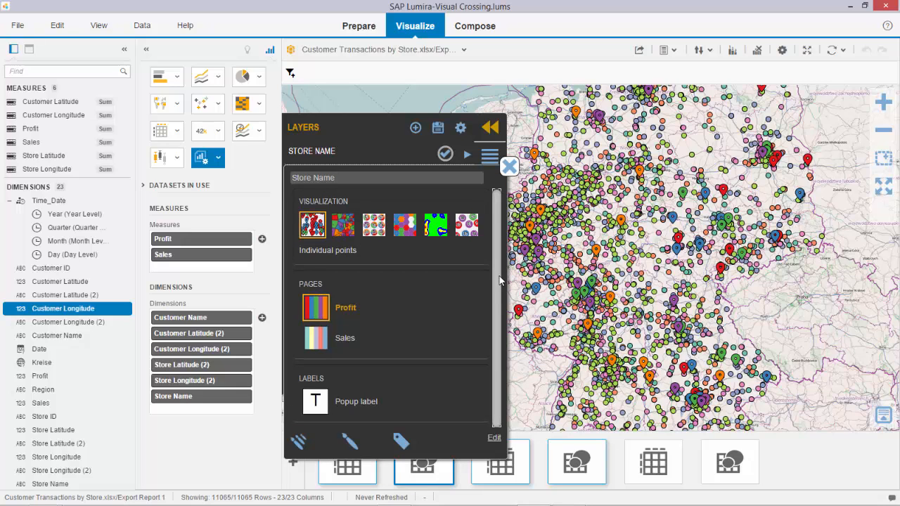
left_click(315, 227)
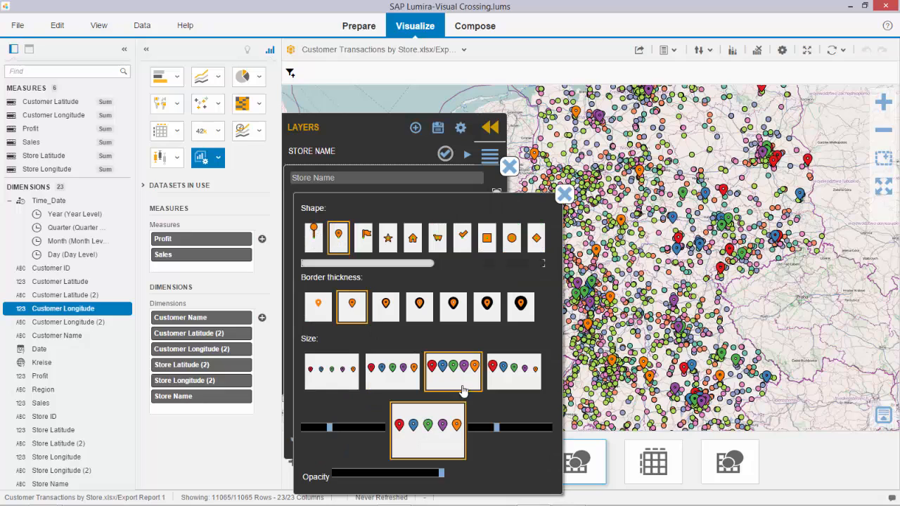
left_click(504, 369)
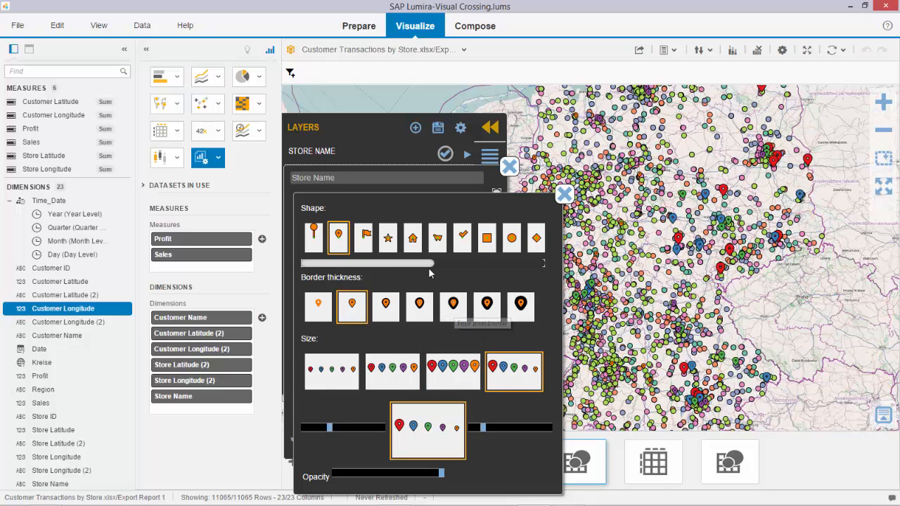
left_click(436, 239)
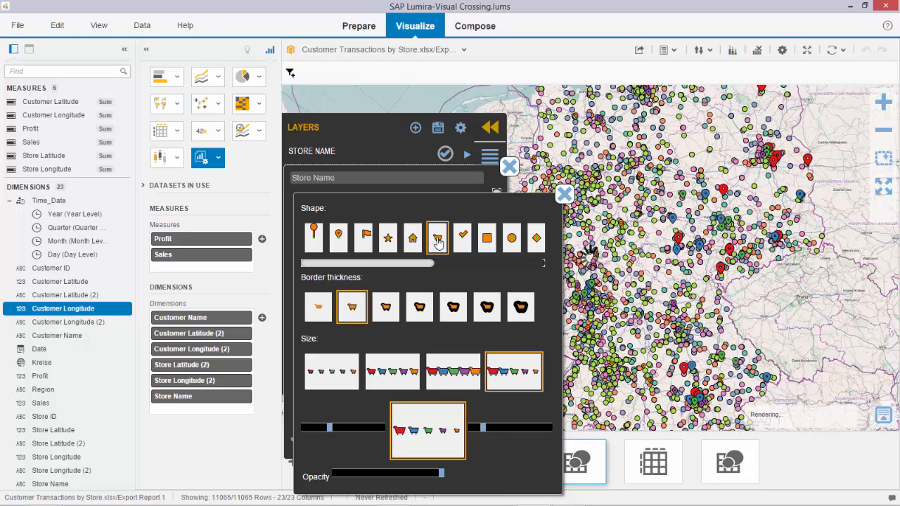
Try a uniform large size, an increasing size range and a reduced opacity on the shopping cart markers
left_click(462, 369)
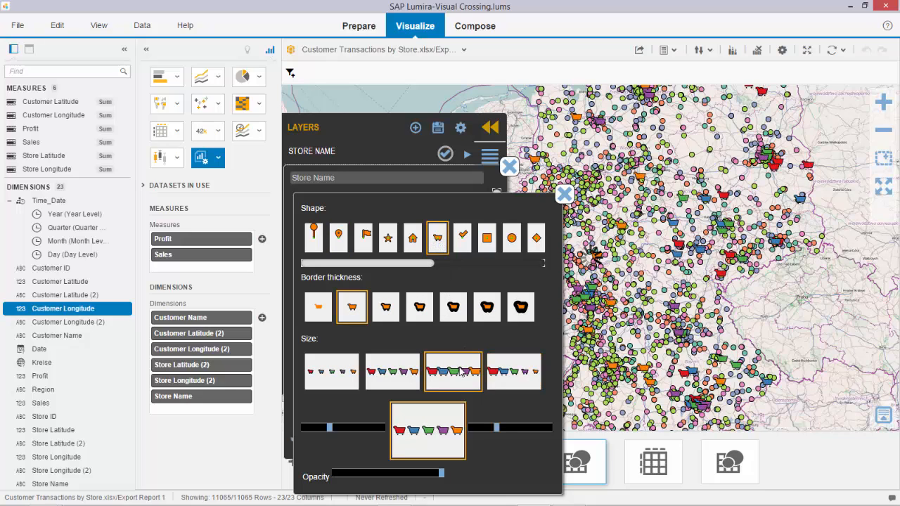
left_click(512, 372)
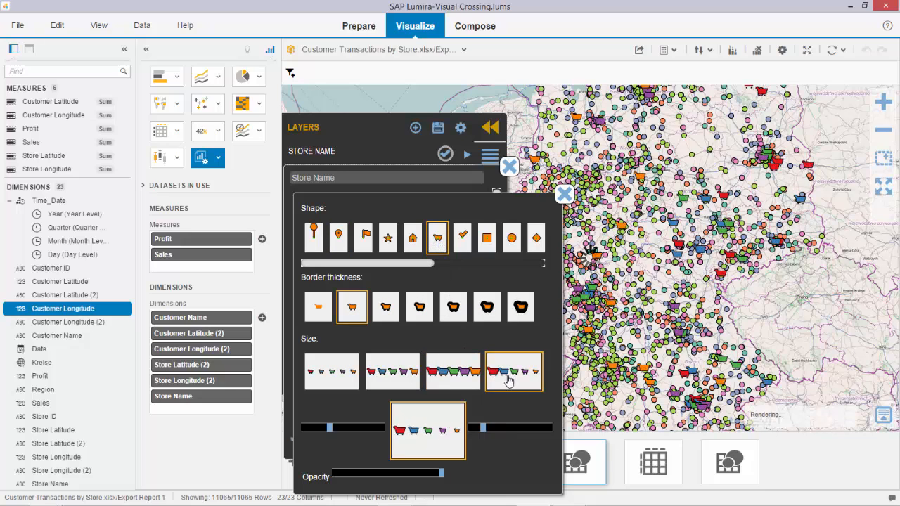
left_click_drag(482, 430, 506, 430)
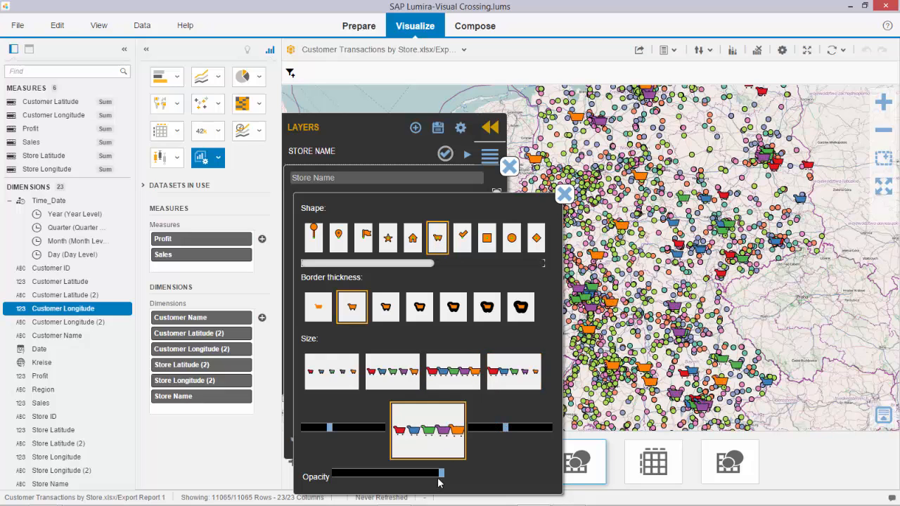
left_click_drag(441, 478, 416, 477)
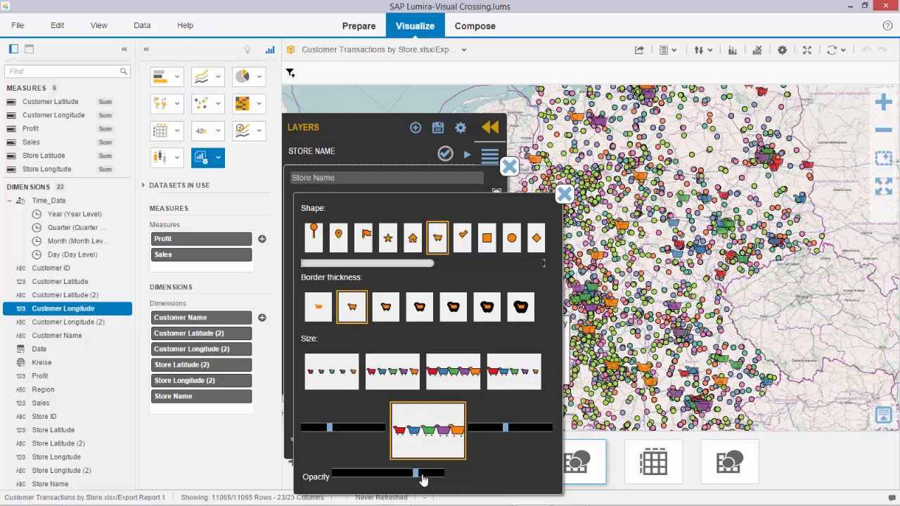
left_click_drag(418, 478, 440, 477)
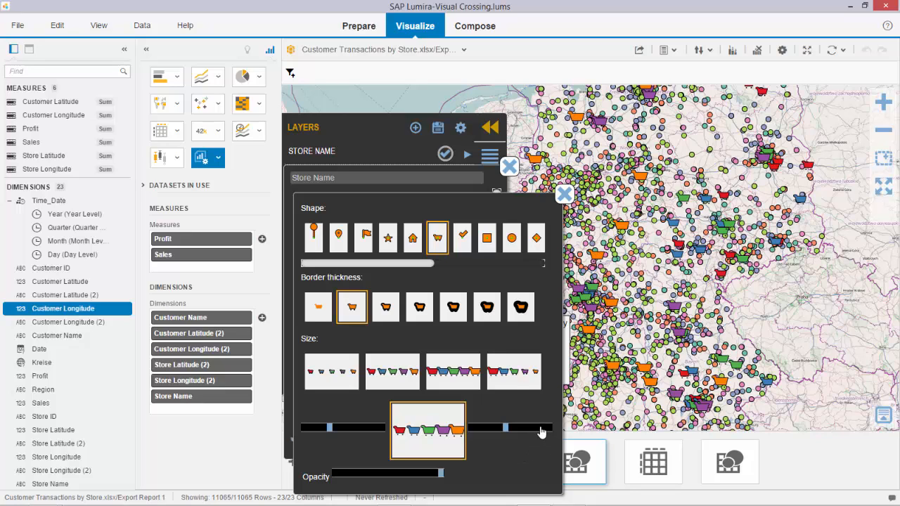
Apply the graduated, decreasing size preset to the shopping cart markers and close the point style settings
left_click(520, 381)
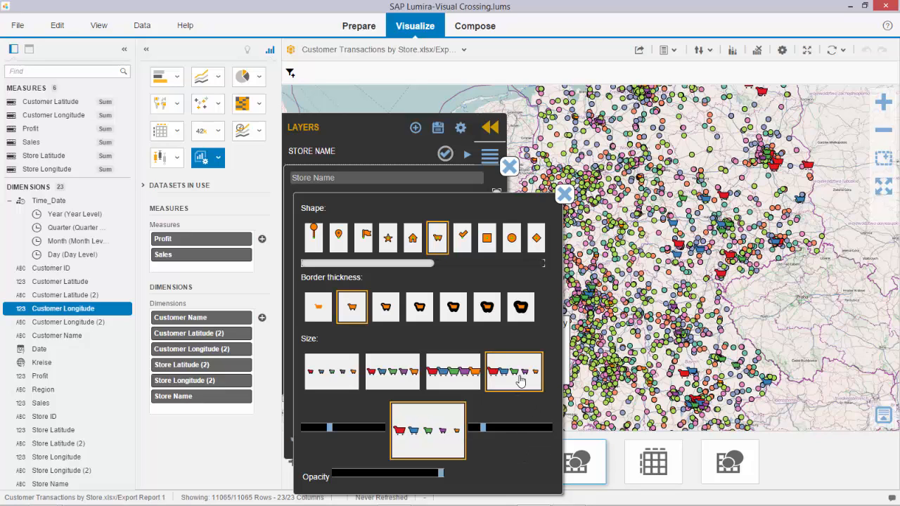
left_click(565, 195)
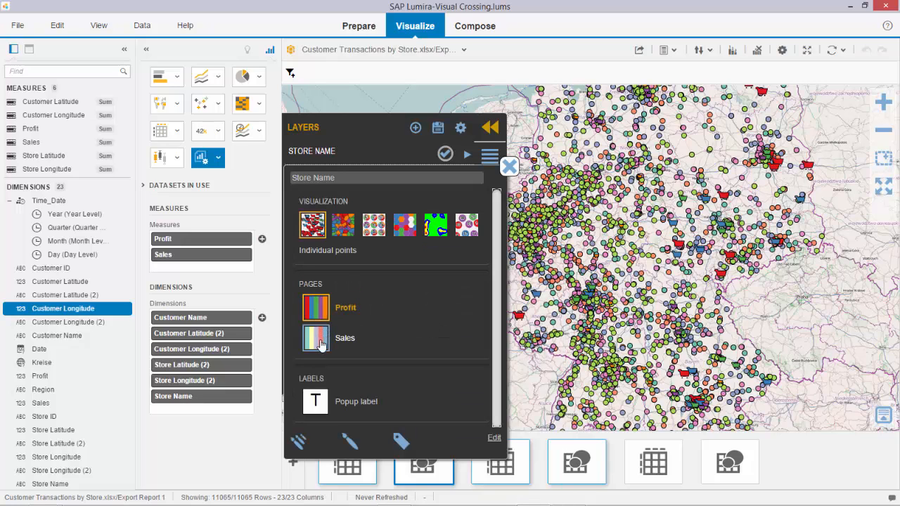
Rename the Store Name layer as "Store Layer demo"
left_click(342, 180)
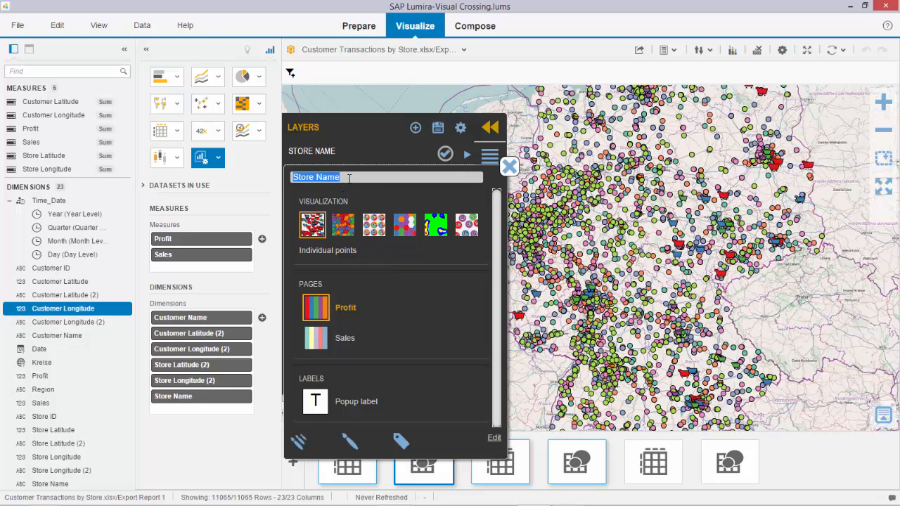
type("St")
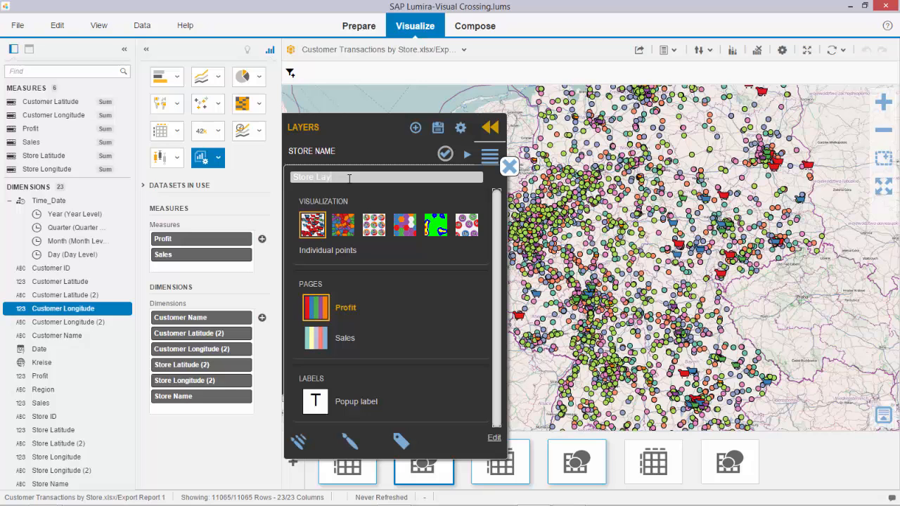
key("Return")
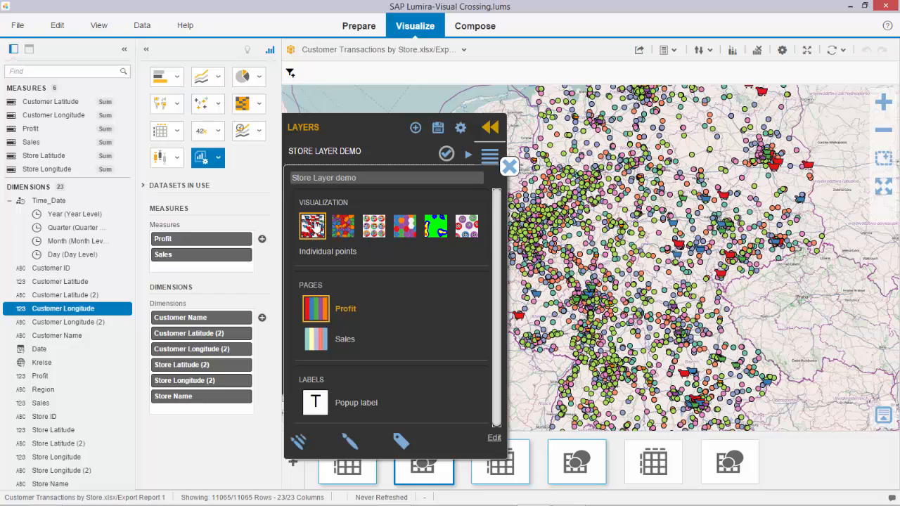
Try the Partitions visualization and point distributions with the medium and largest grid sizes on the store layer
left_click(348, 228)
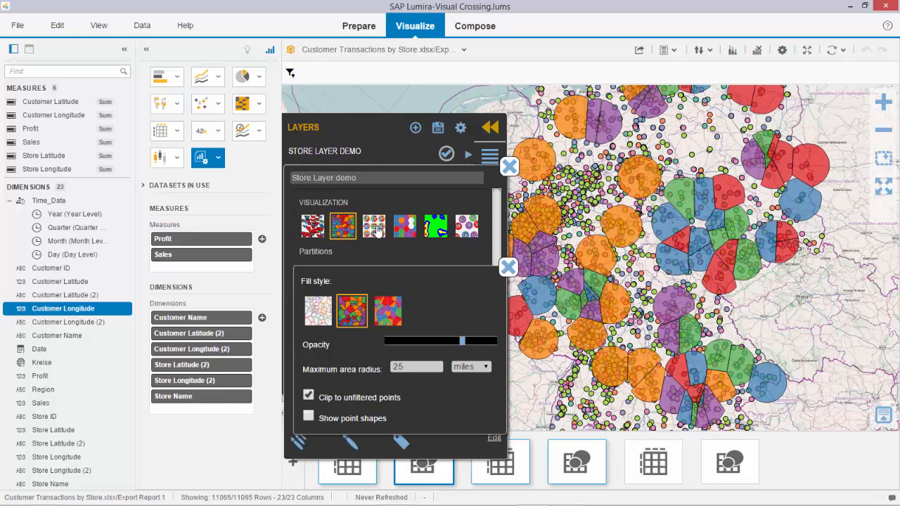
left_click(377, 229)
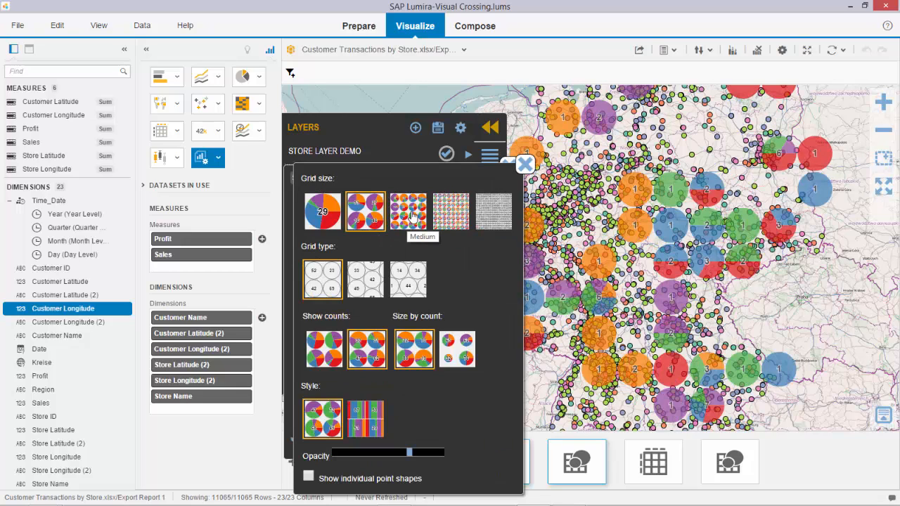
left_click(412, 216)
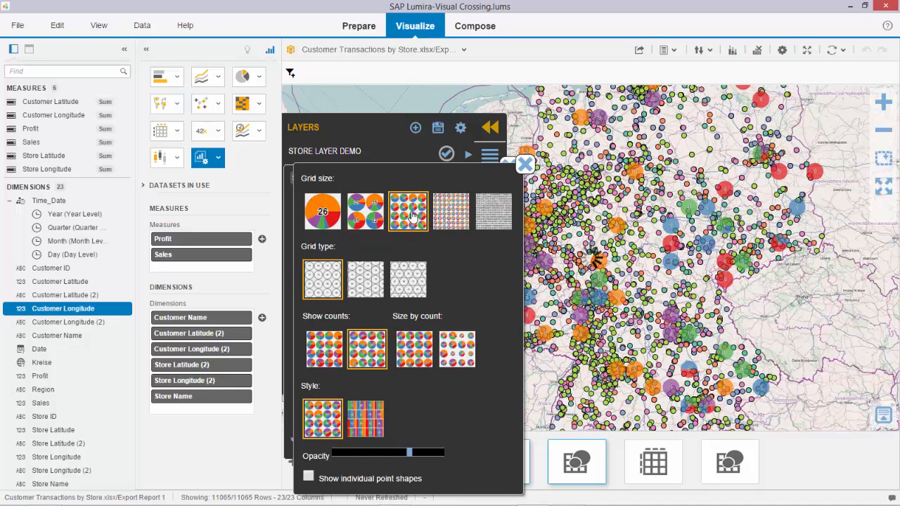
left_click(422, 355)
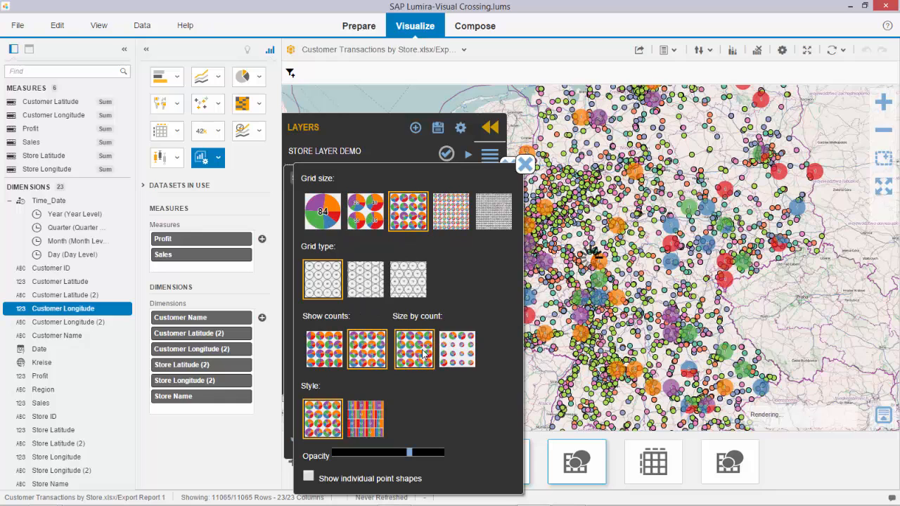
left_click(322, 212)
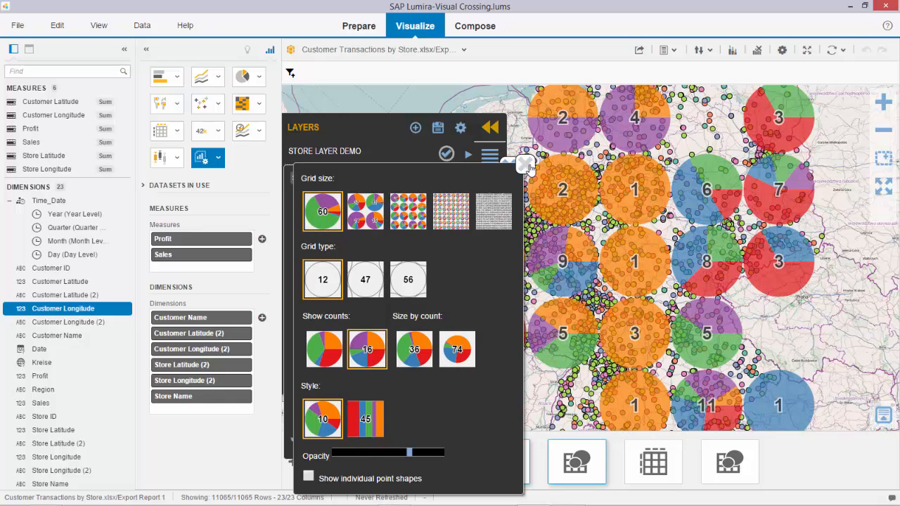
left_click(524, 164)
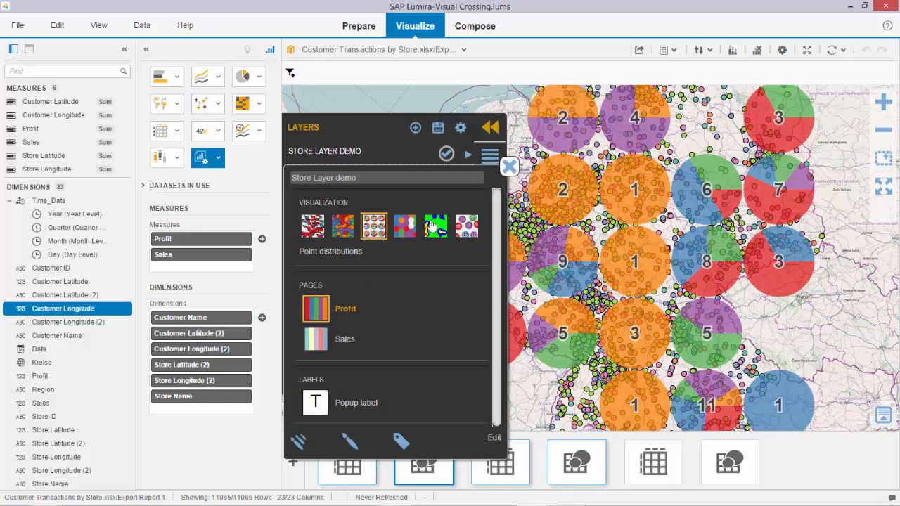
Try a heat map with the middle smoothing distance on the store layer, and return it to individual points
left_click(432, 225)
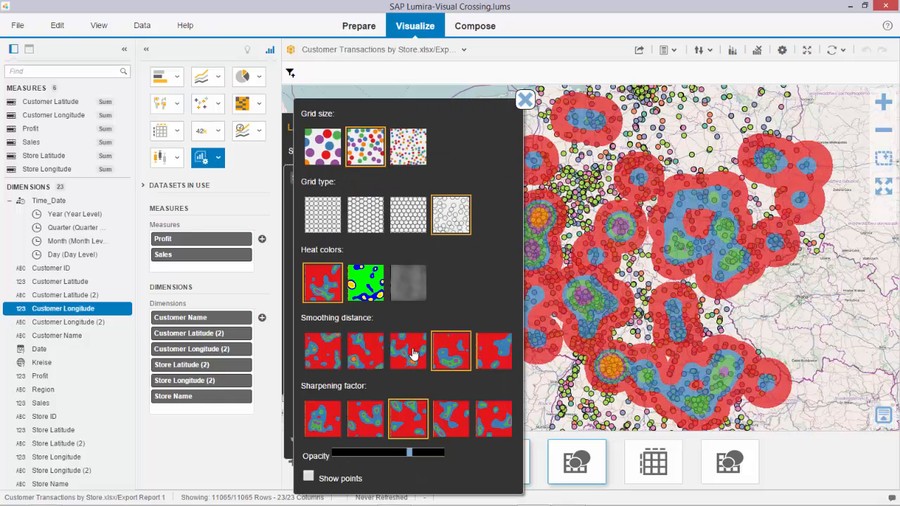
left_click(413, 354)
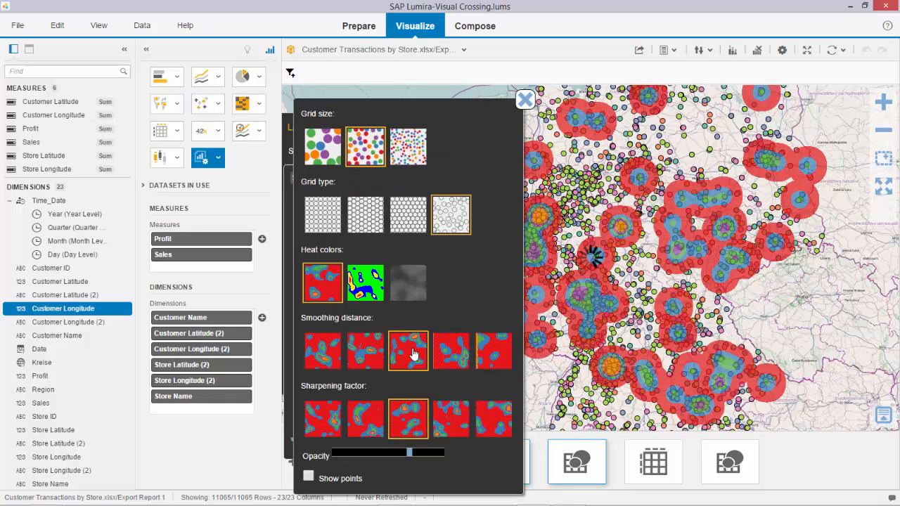
left_click(524, 100)
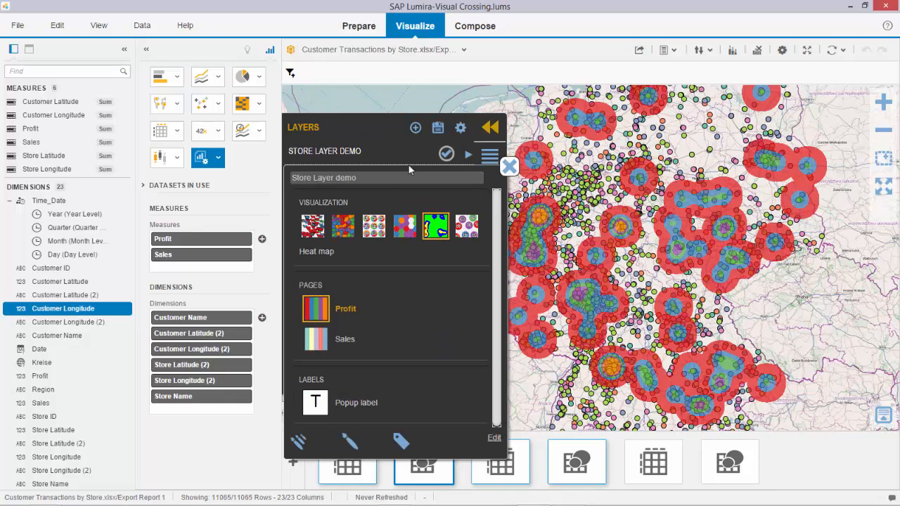
left_click(313, 225)
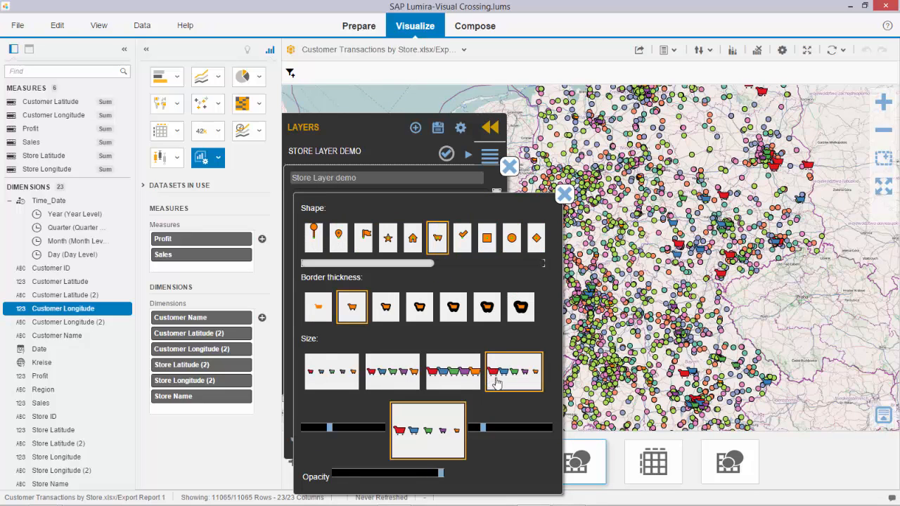
left_click(563, 195)
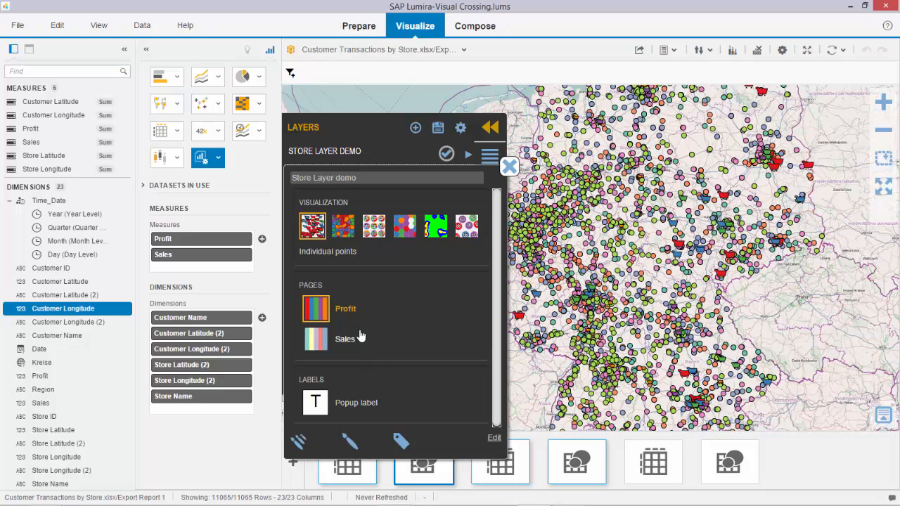
Set the point color of the Profit page's 1,644.83-2,860.79 range to the more saturated green 19ad14
left_click(320, 313)
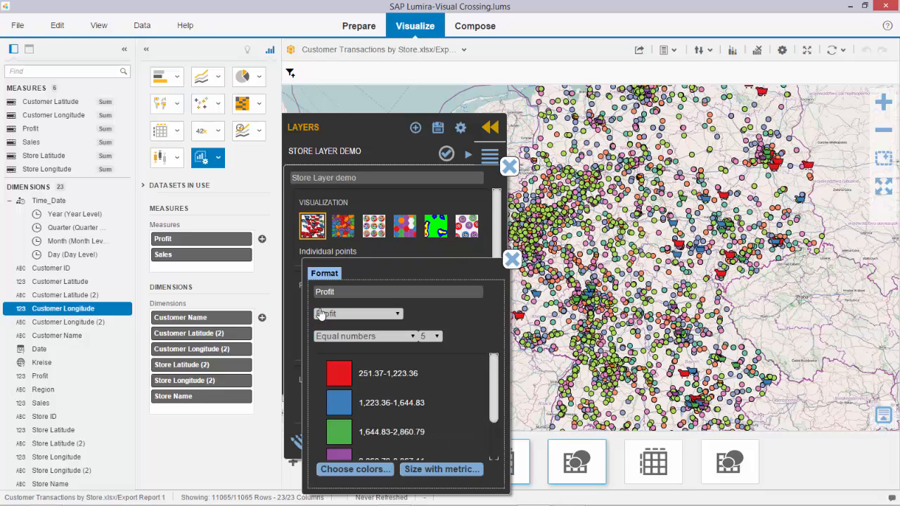
left_click(398, 315)
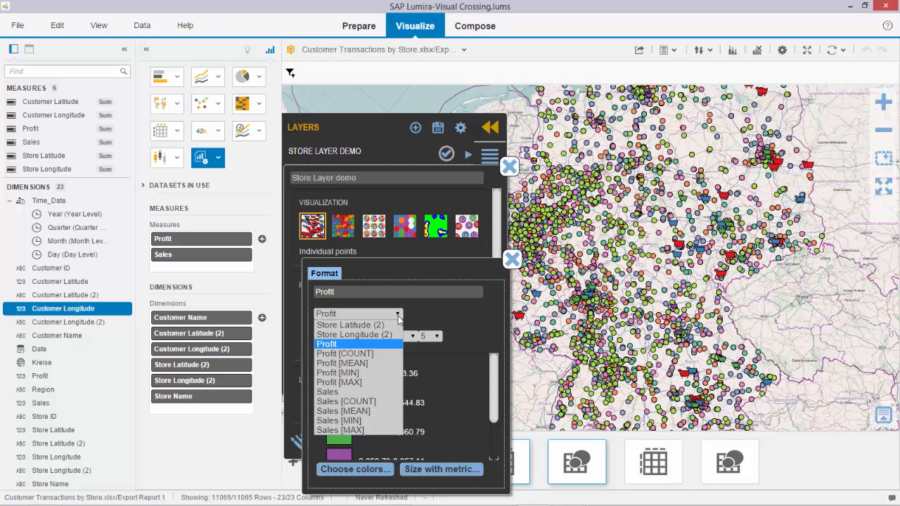
left_click(442, 314)
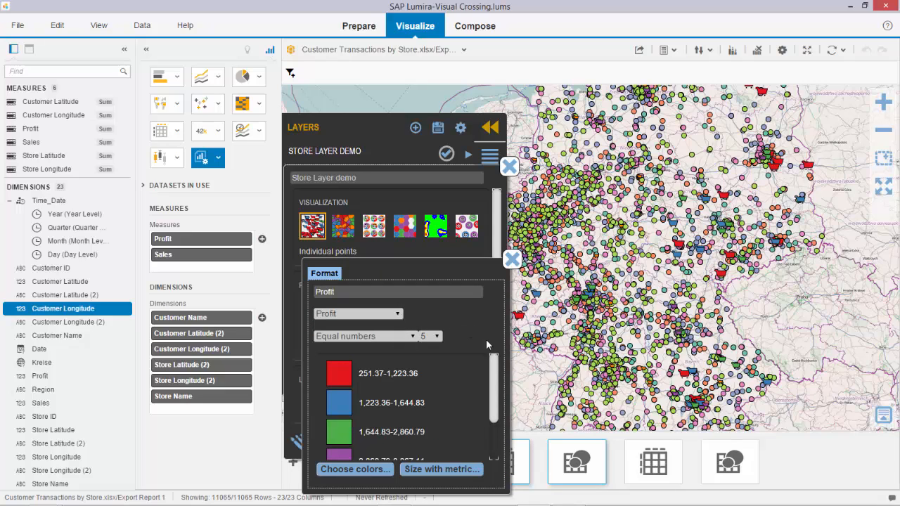
scroll(492, 379, "down", 1)
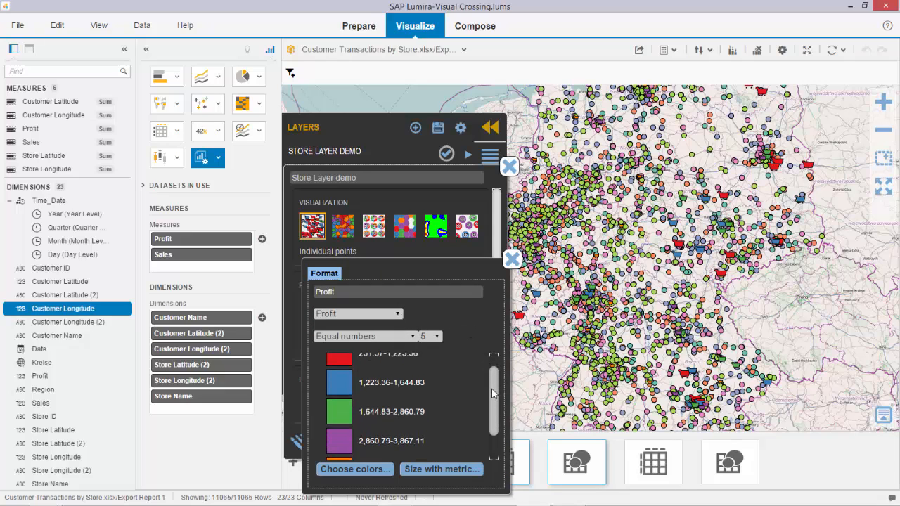
left_click(343, 412)
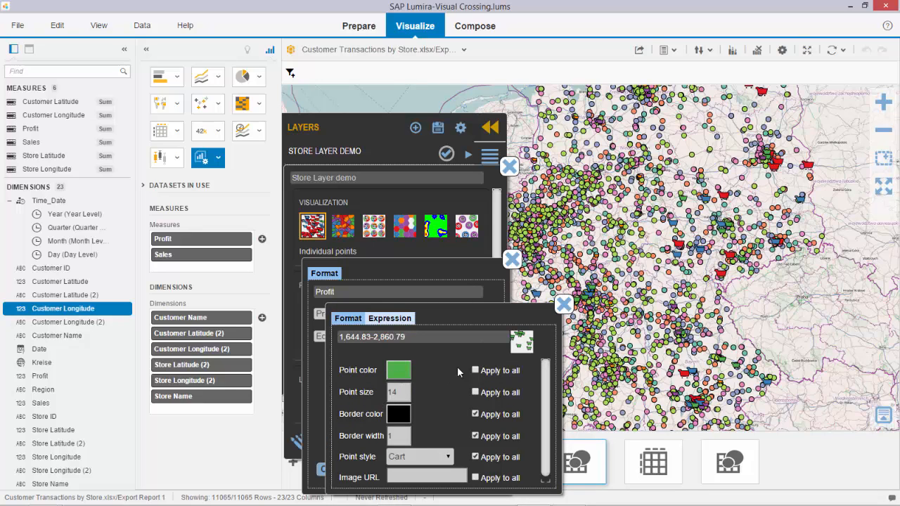
left_click(405, 373)
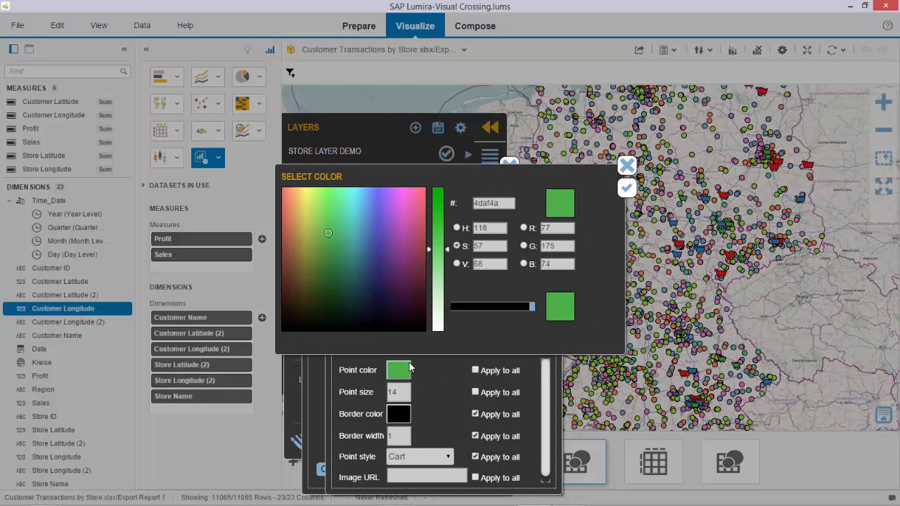
left_click_drag(449, 251, 442, 204)
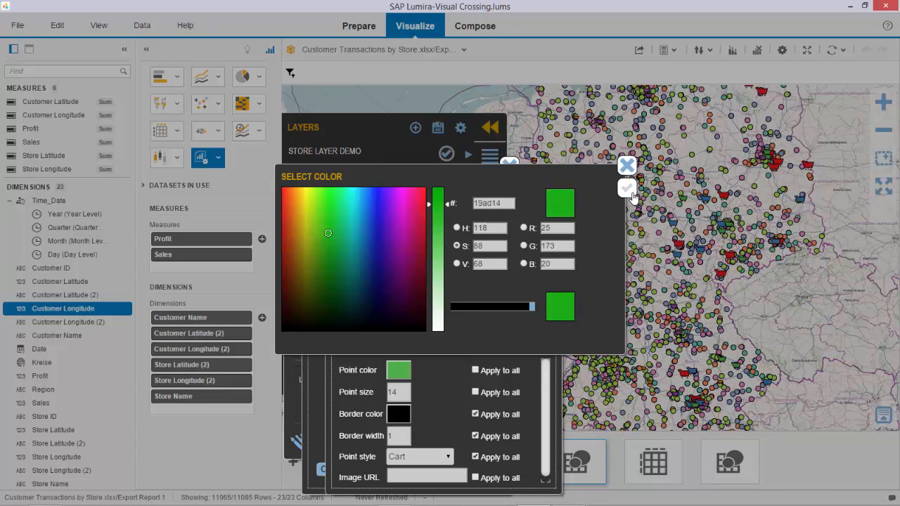
left_click(627, 187)
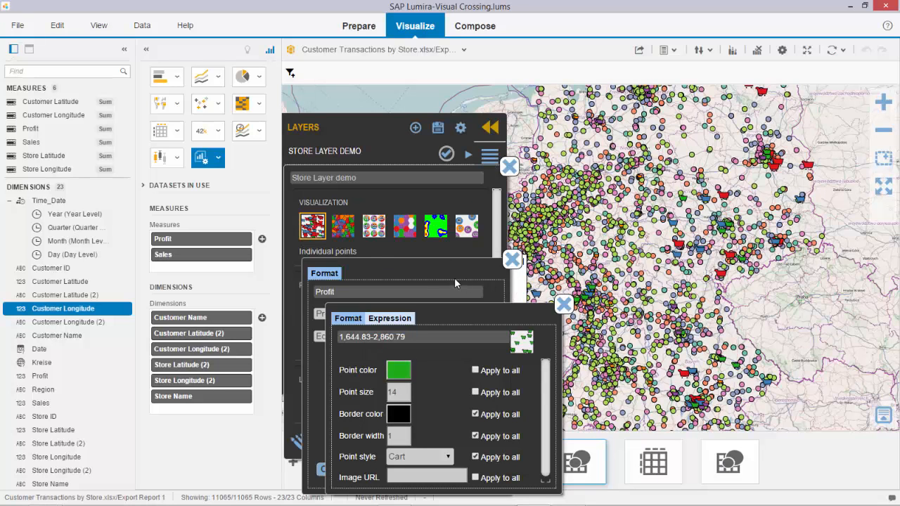
Set the saturation of the range's border color to 65, and close the range and Profit format settings
left_click(398, 414)
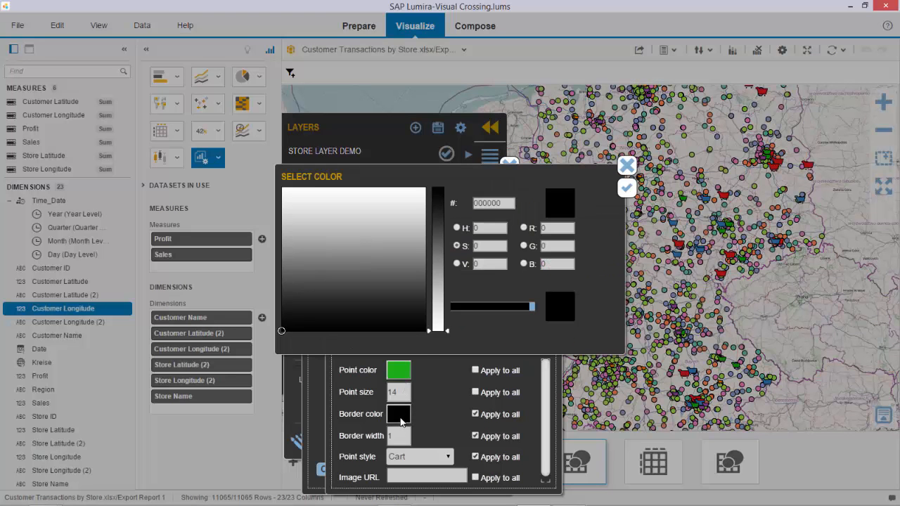
left_click(448, 329)
left_click(440, 237)
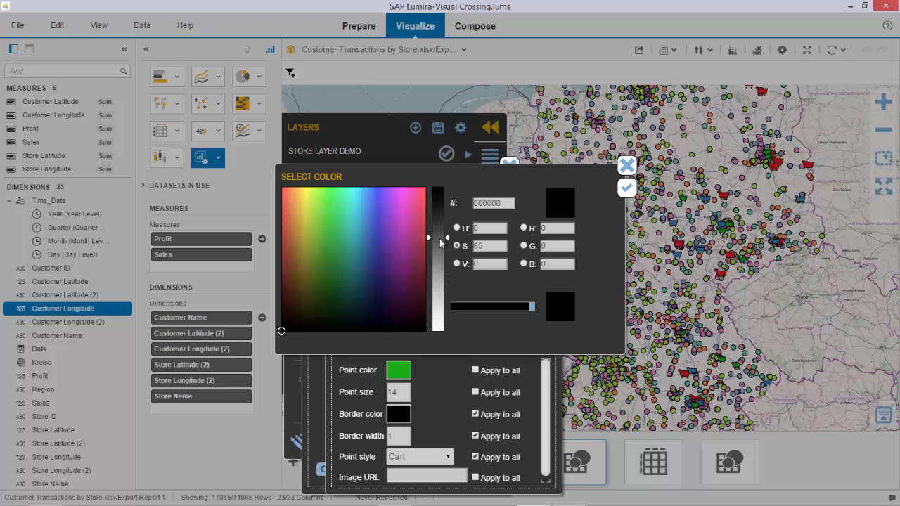
left_click(628, 186)
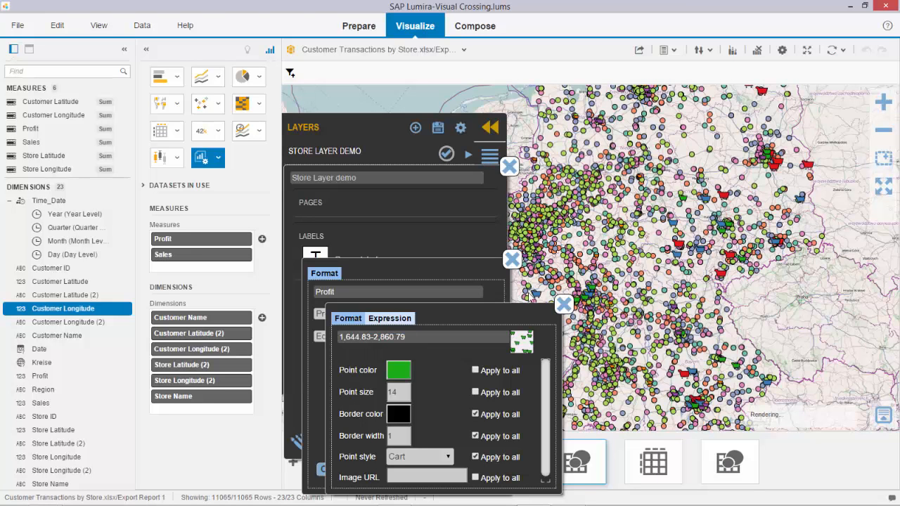
left_click(564, 304)
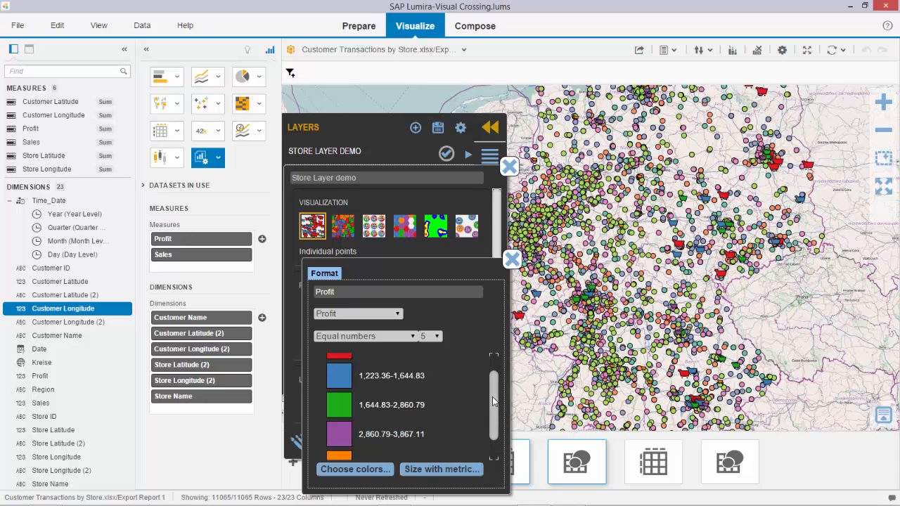
left_click_drag(493, 402, 496, 370)
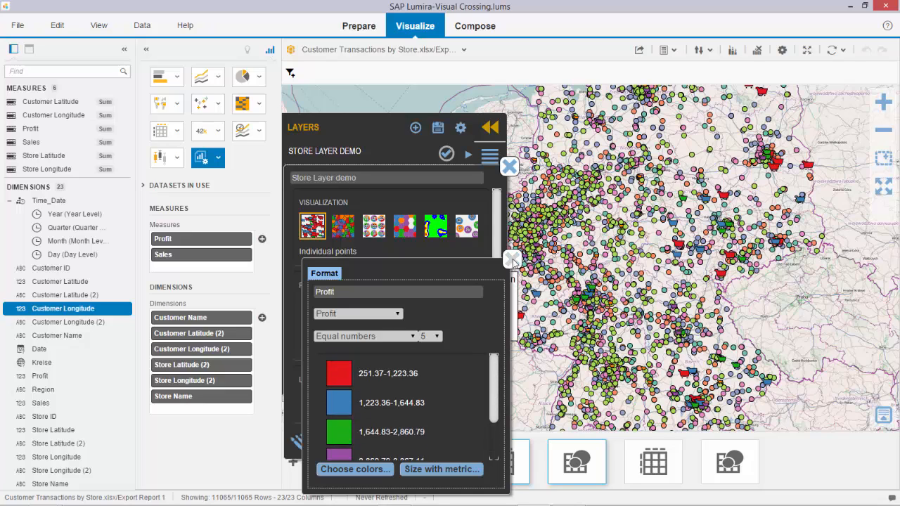
left_click(513, 259)
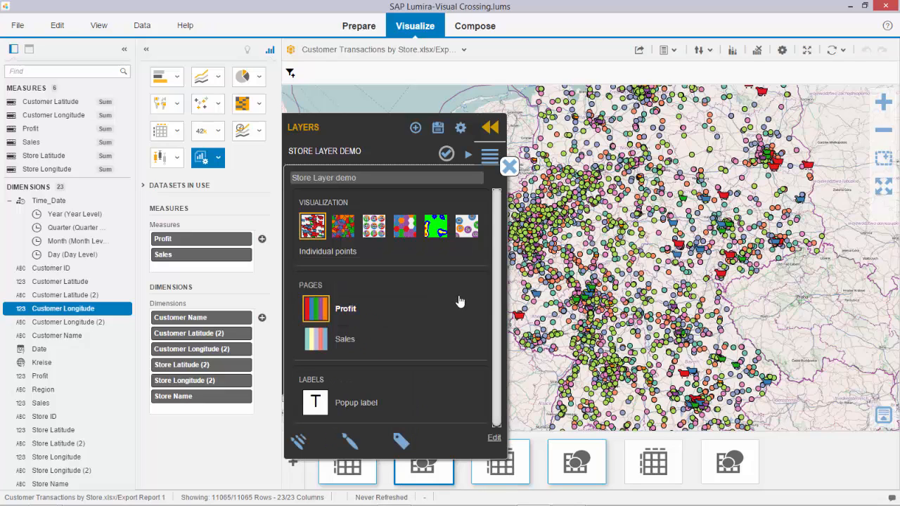
Open the popup label's format settings and examine the available metric variables, text sizes and fonts
left_click(314, 412)
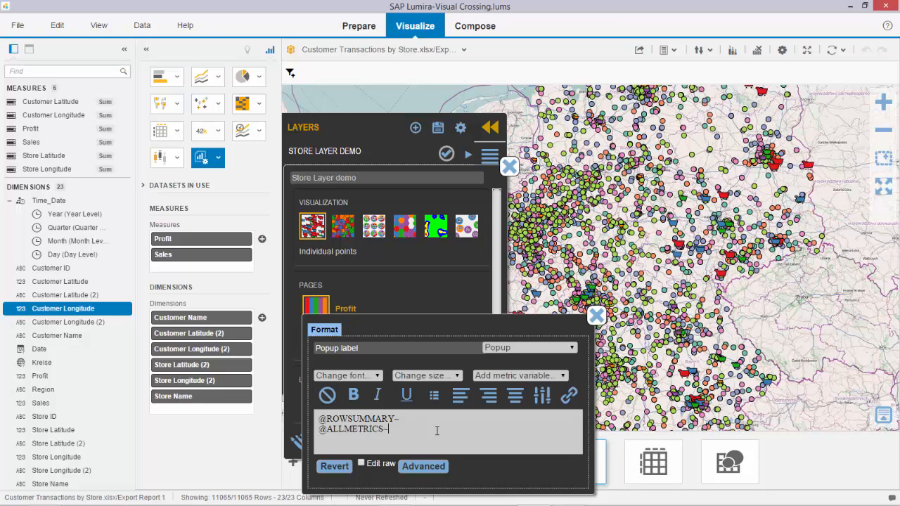
left_click(551, 375)
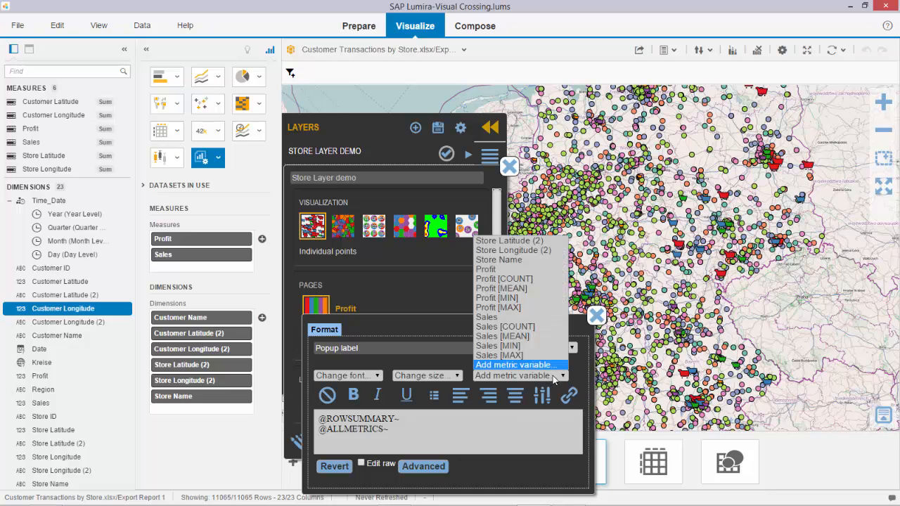
left_click(521, 439)
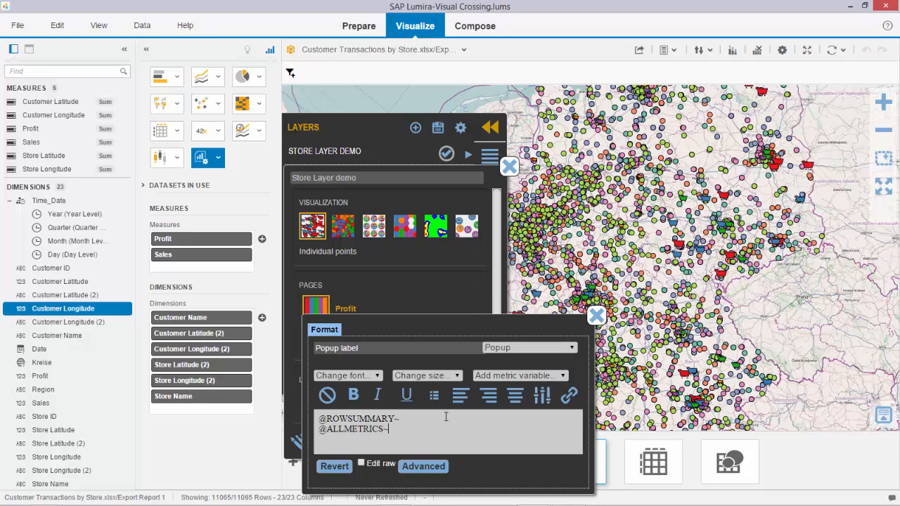
left_click(457, 376)
left_click(415, 430)
left_click(378, 376)
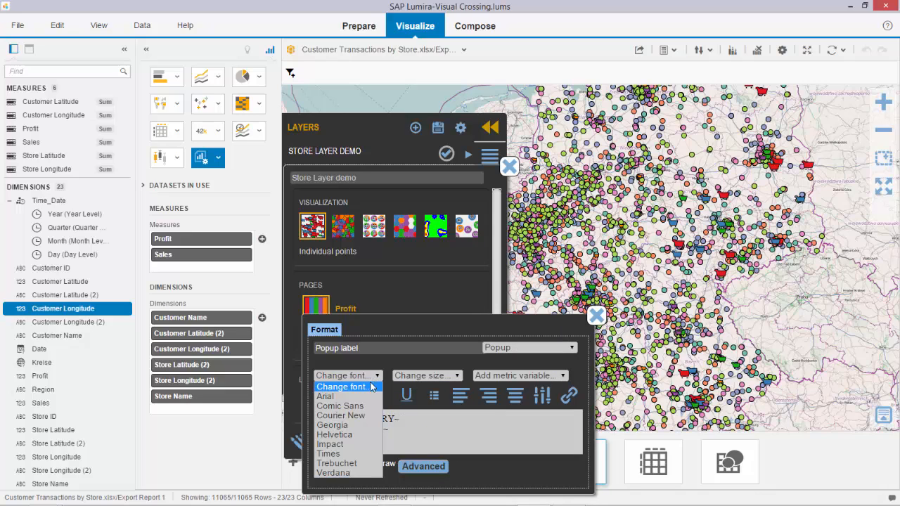
left_click(345, 458)
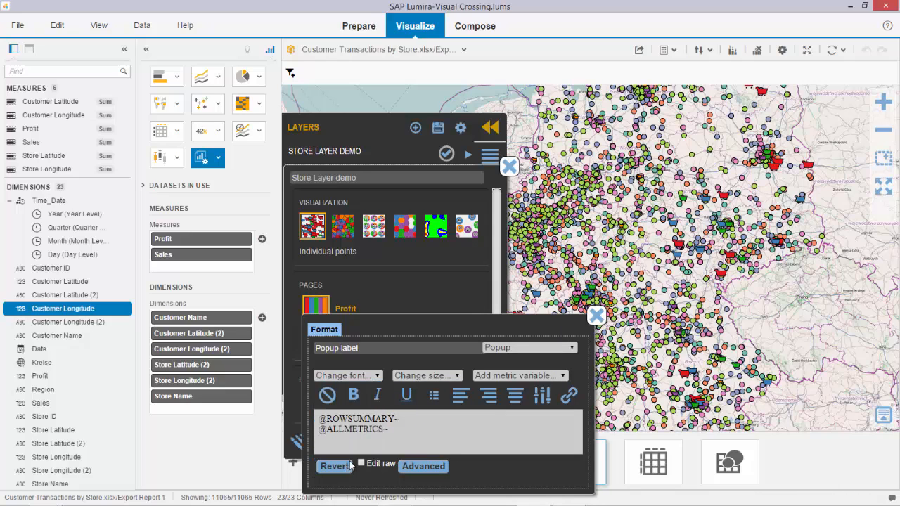
Set the popup label's background color to ff7272 in its advanced properties, and close the label and layer settings
left_click(423, 466)
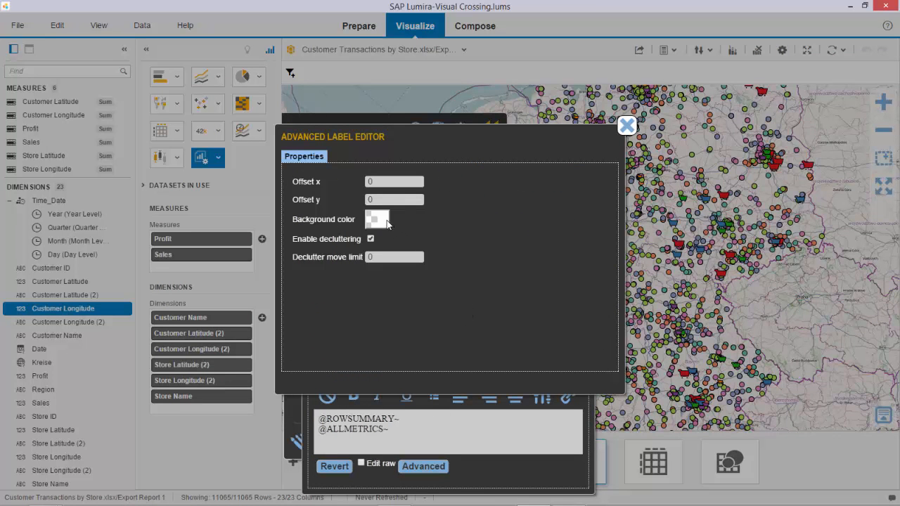
left_click(384, 222)
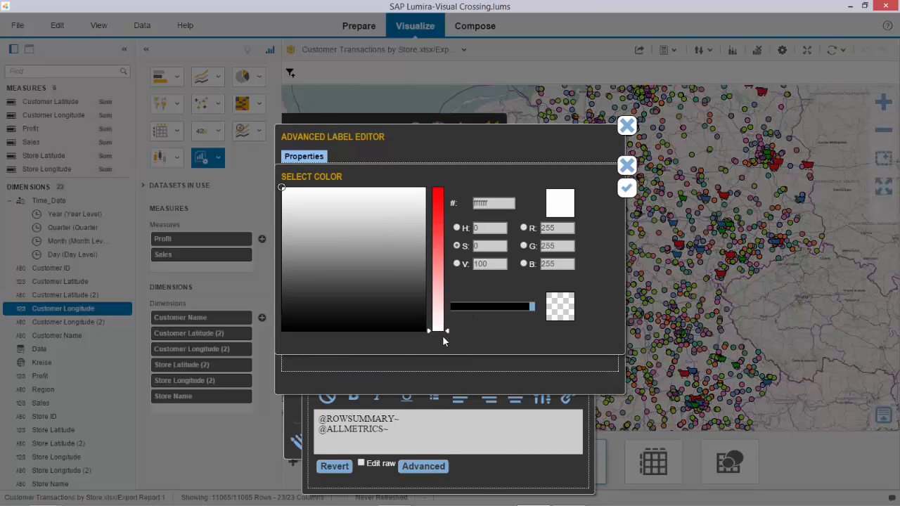
left_click(443, 253)
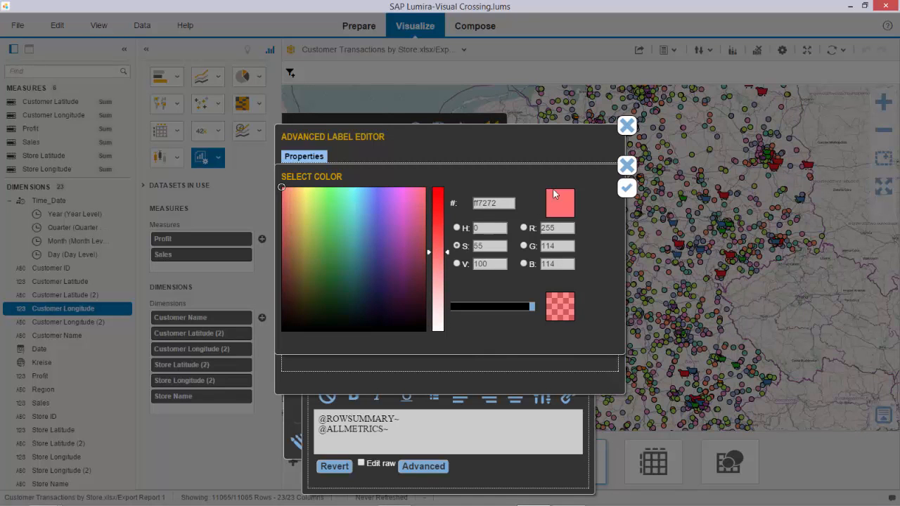
left_click(627, 188)
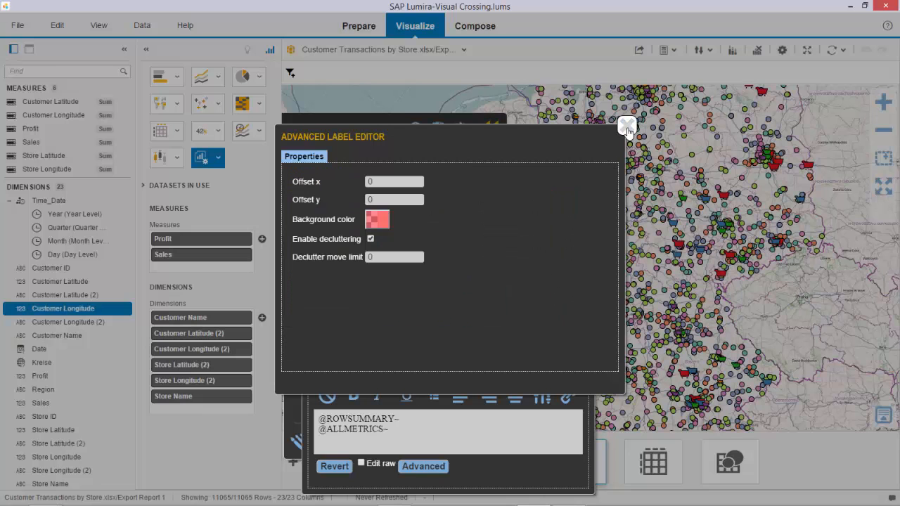
left_click(626, 127)
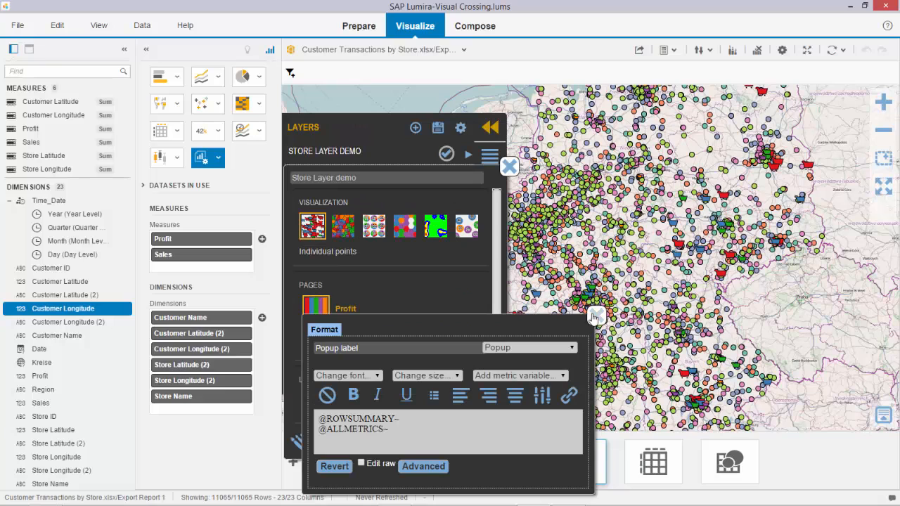
left_click(594, 316)
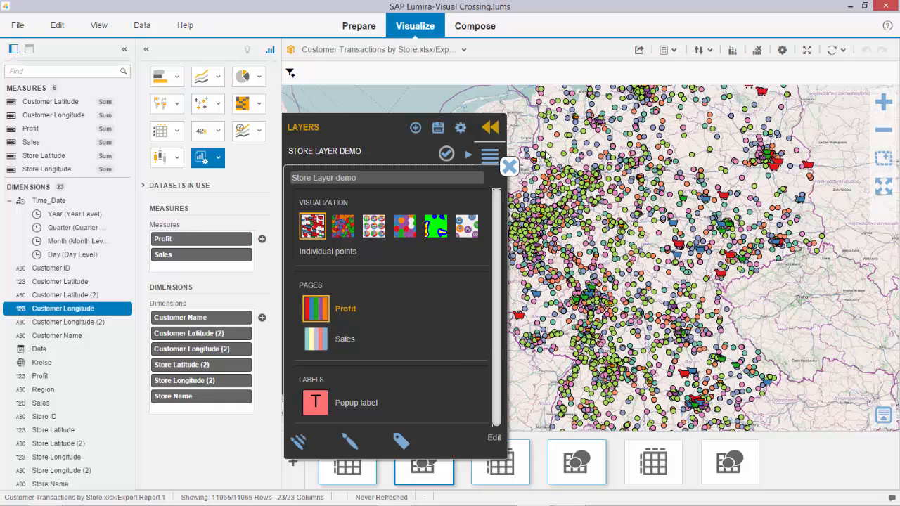
left_click(510, 167)
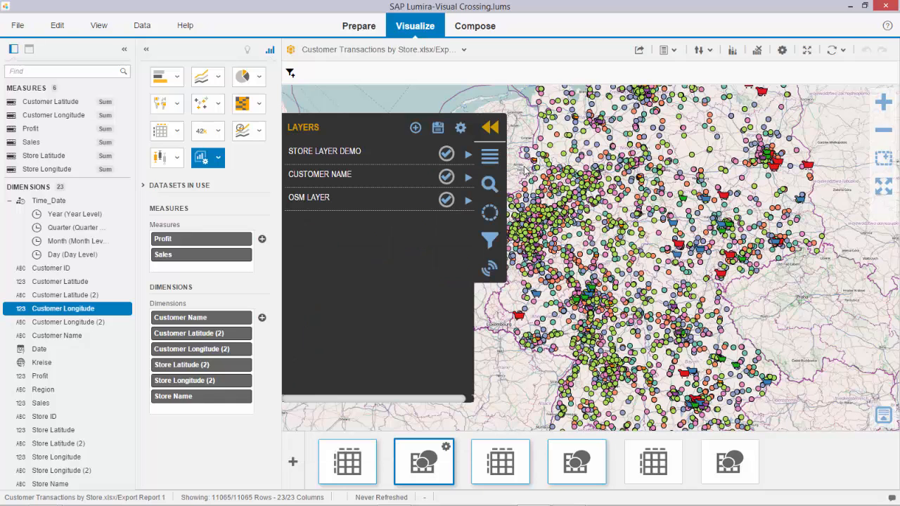
left_click(491, 129)
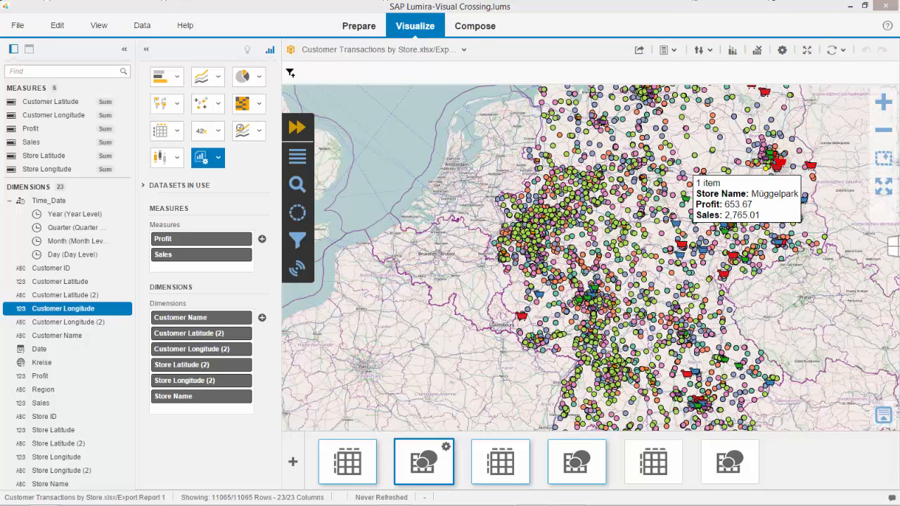
Add the Müggelpark store at 52.39668 13.71858 as a location for the location analysis
left_click(300, 127)
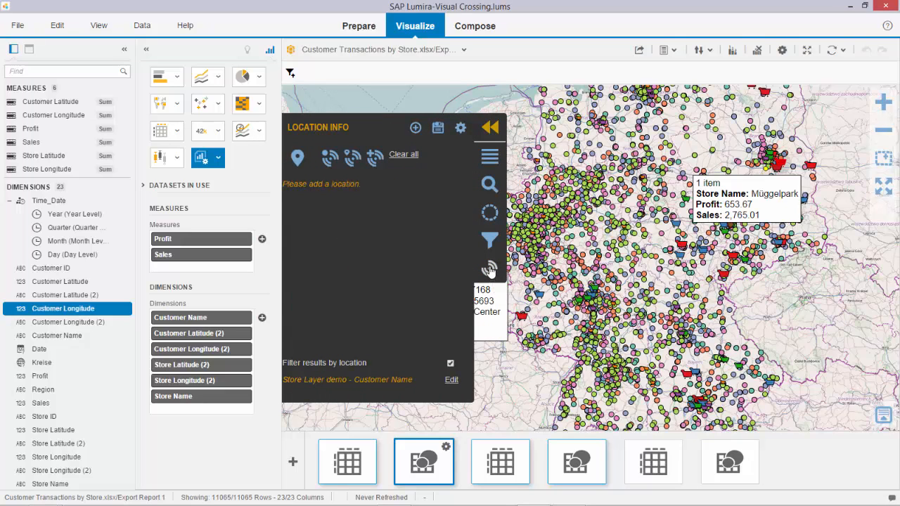
left_click(298, 156)
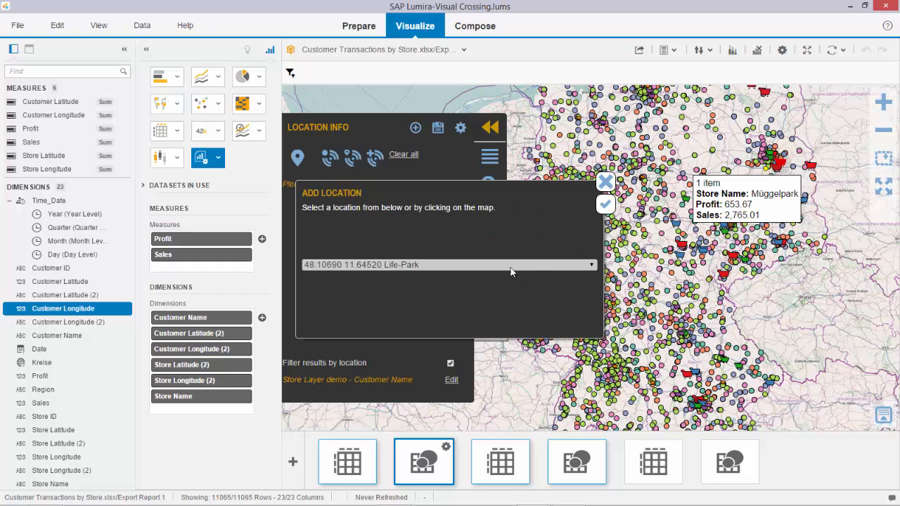
left_click(590, 265)
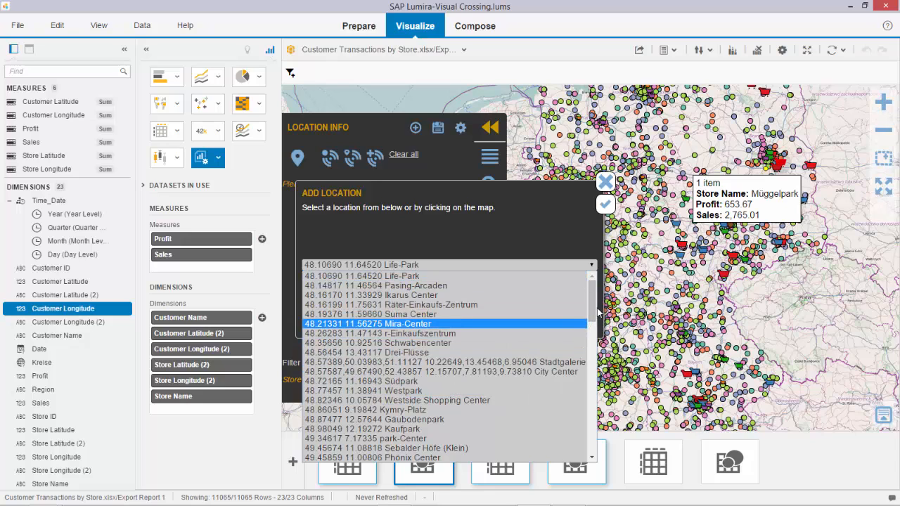
left_click_drag(592, 302, 618, 424)
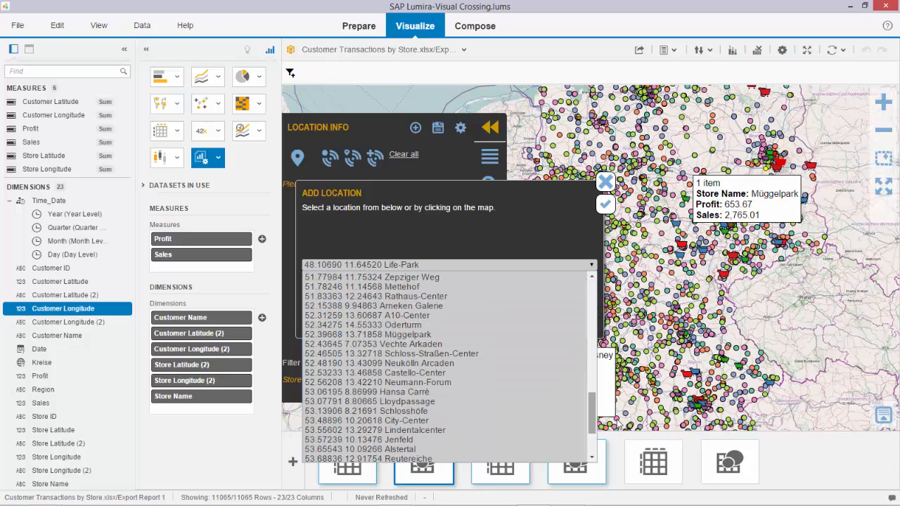
left_click(425, 337)
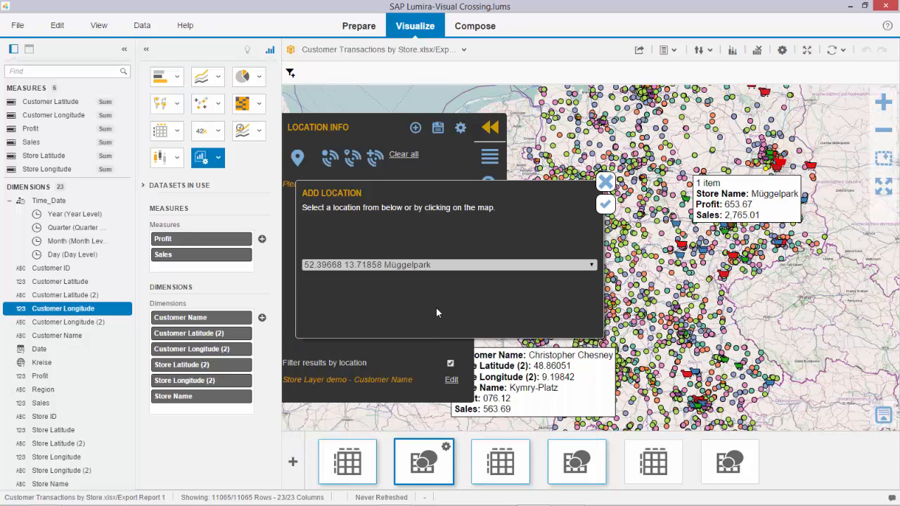
left_click(603, 207)
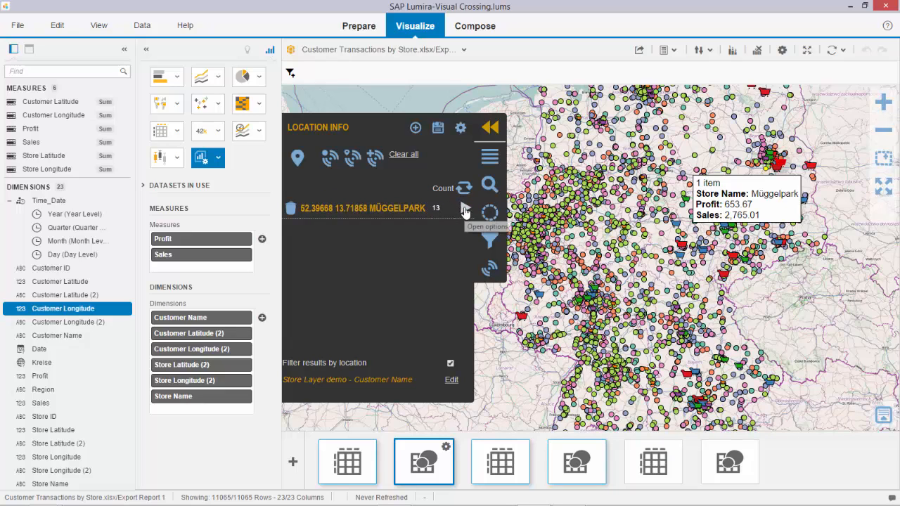
Create a target trade area of 300 for Müggelpark, and add a Voronoi area named Voronoi
left_click(465, 210)
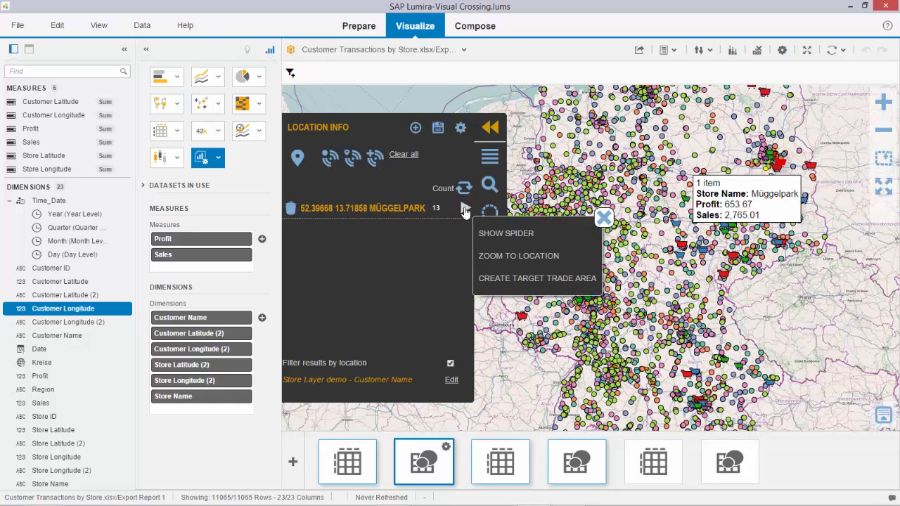
left_click(517, 279)
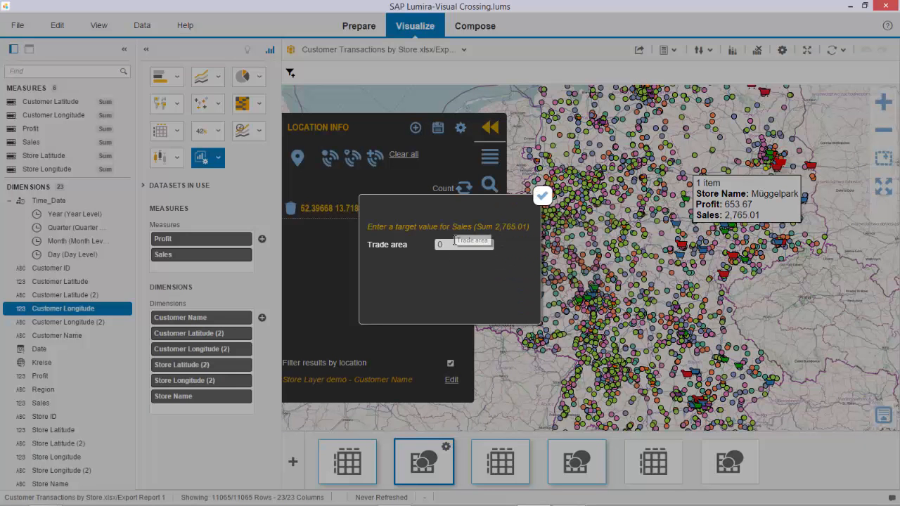
left_click(455, 241)
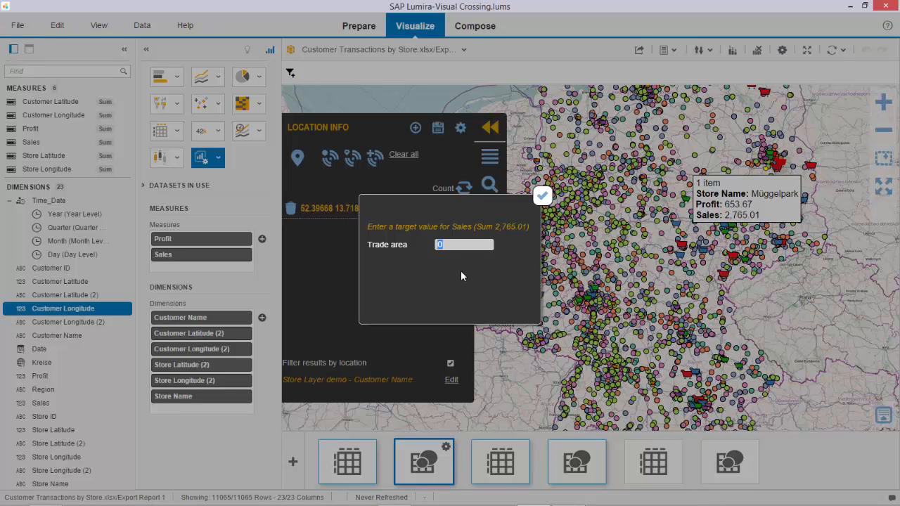
left_click(543, 198)
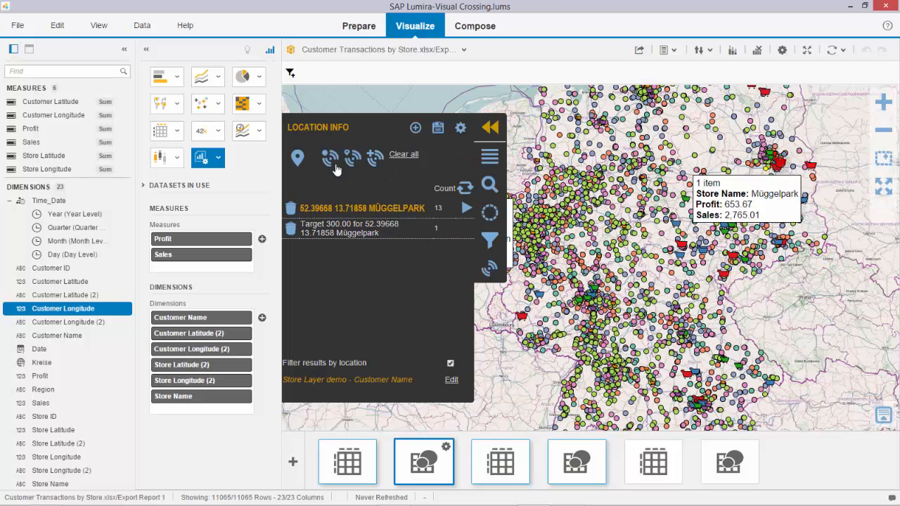
left_click(373, 160)
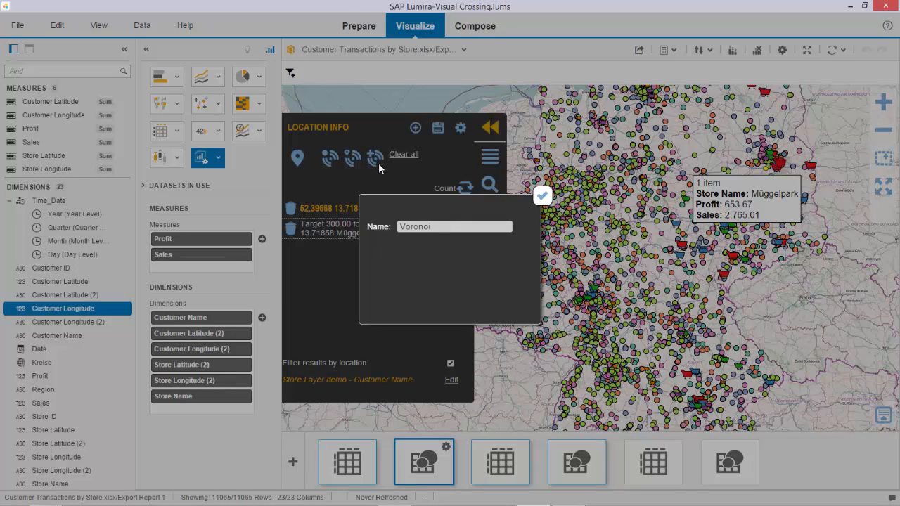
left_click(542, 196)
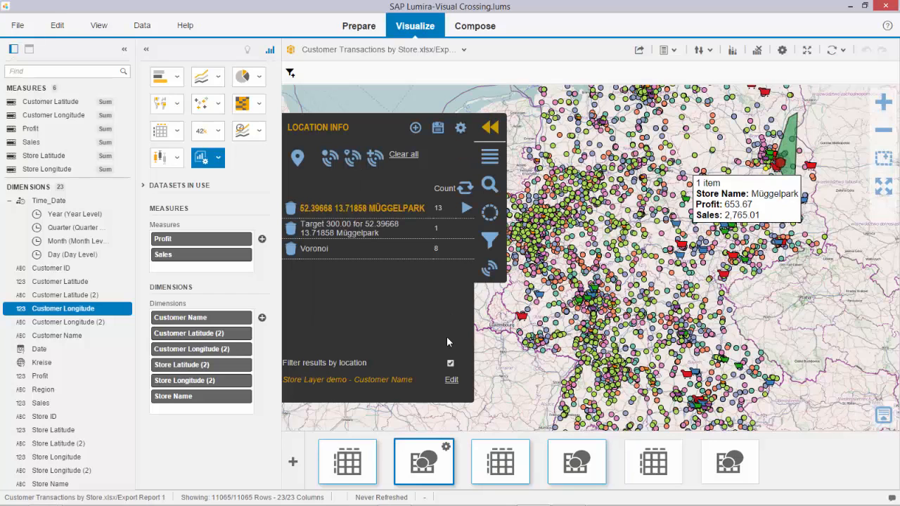
Use Store Layer demo as the location layer and Customer Name (store child) as the client layer, and choose the primary analysis column
left_click(452, 381)
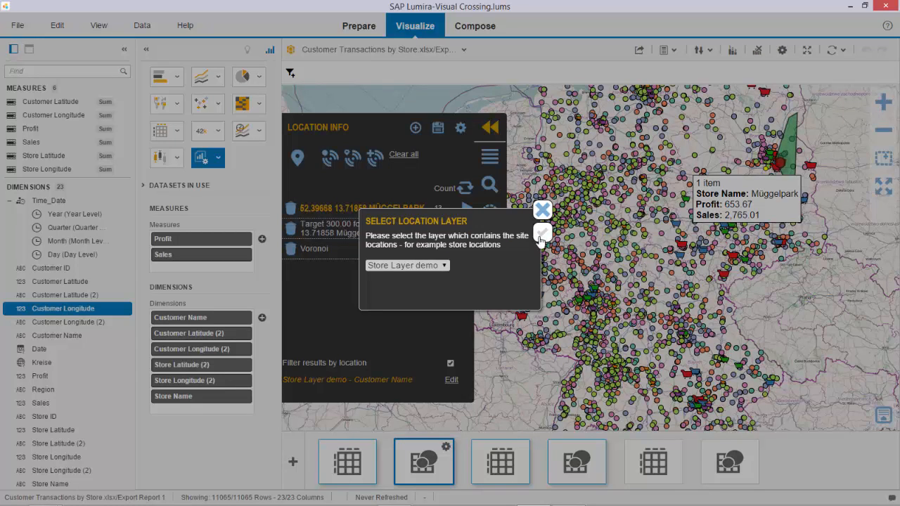
left_click(542, 235)
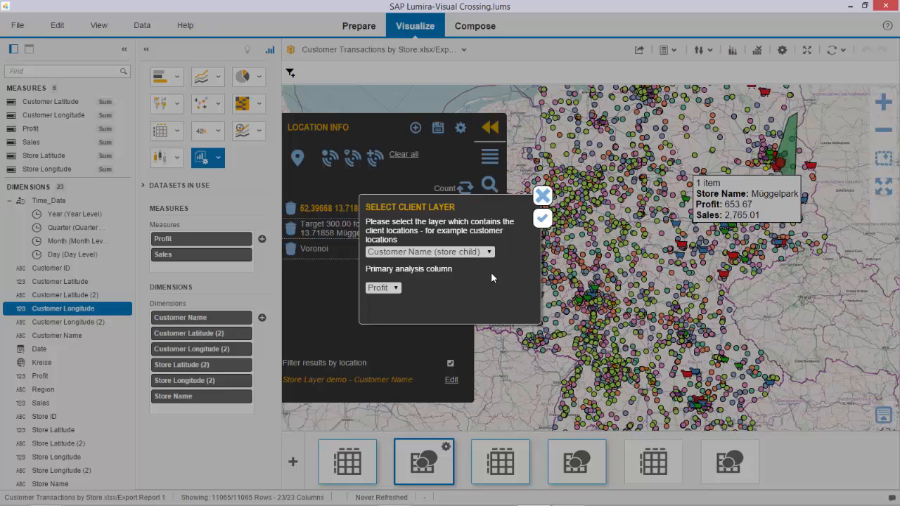
left_click(395, 287)
left_click(386, 314)
left_click(542, 219)
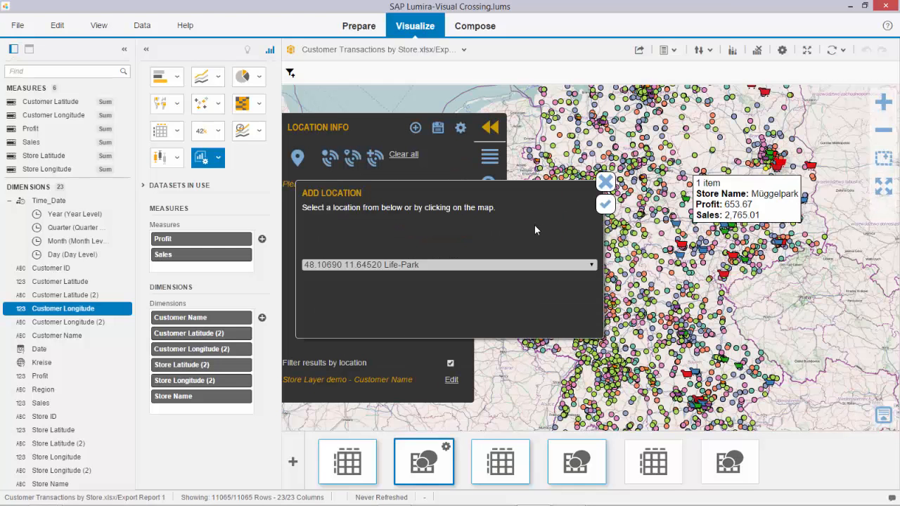
Add the Müggelpark store as a location and create its 80% customer trade area
left_click(578, 266)
left_click_drag(592, 281, 599, 398)
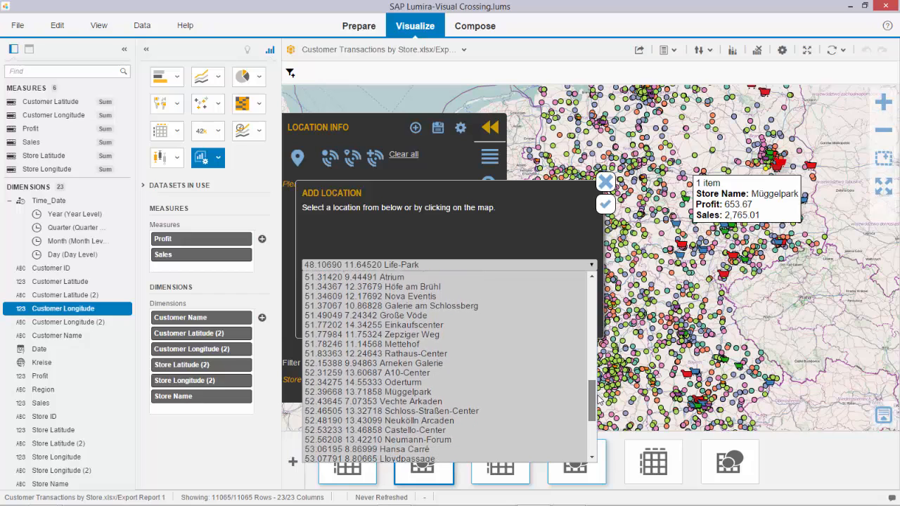
left_click(471, 391)
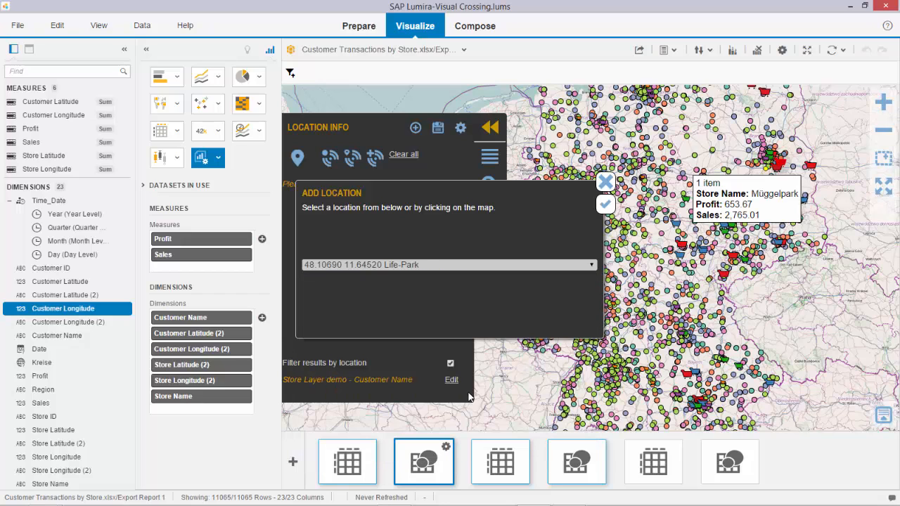
left_click(607, 205)
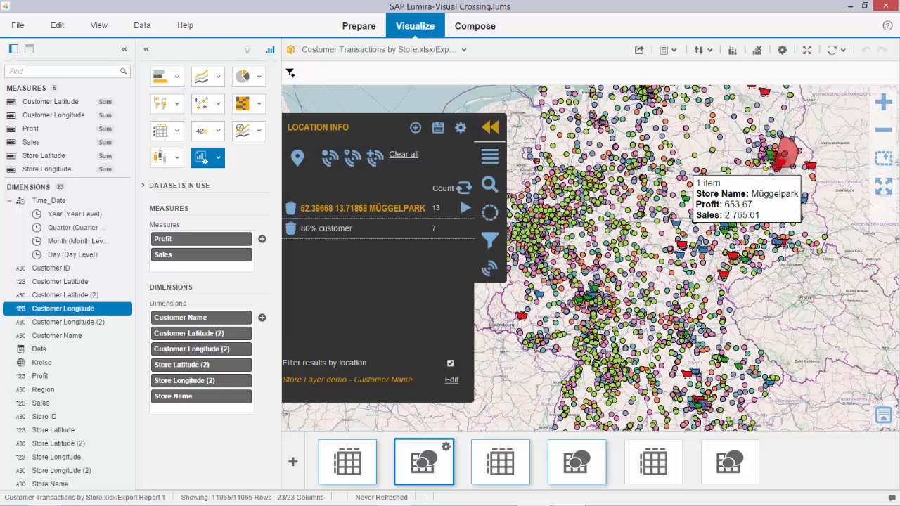
Examine the 80% customer trade area around the Müggelpark store up close on the map
left_click(884, 104)
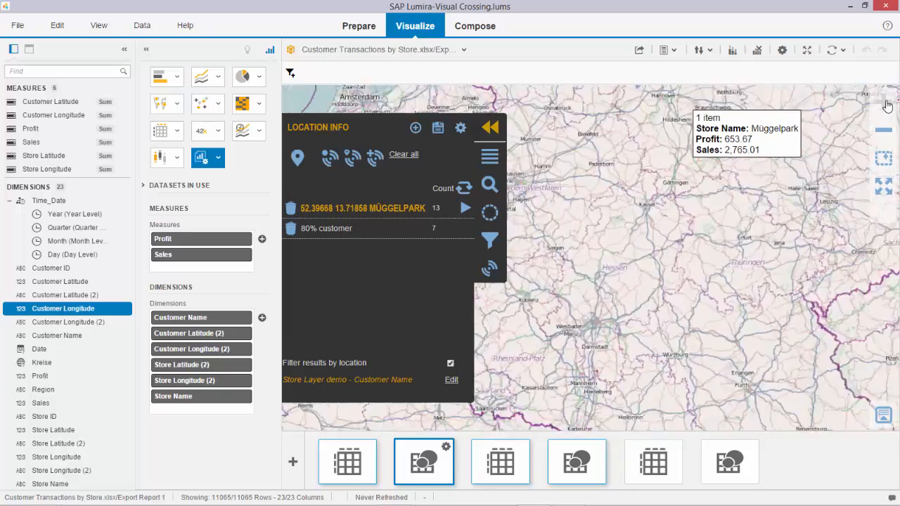
left_click_drag(778, 138, 706, 365)
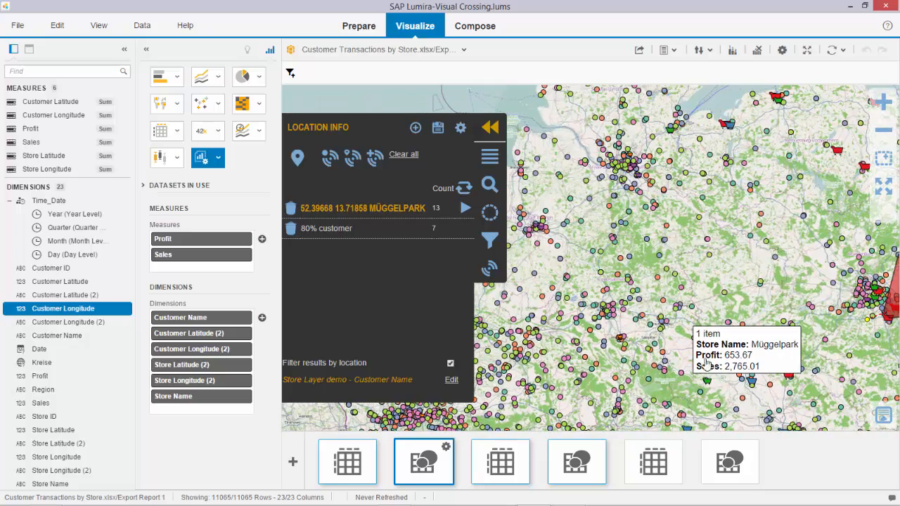
left_click_drag(774, 222, 522, 232)
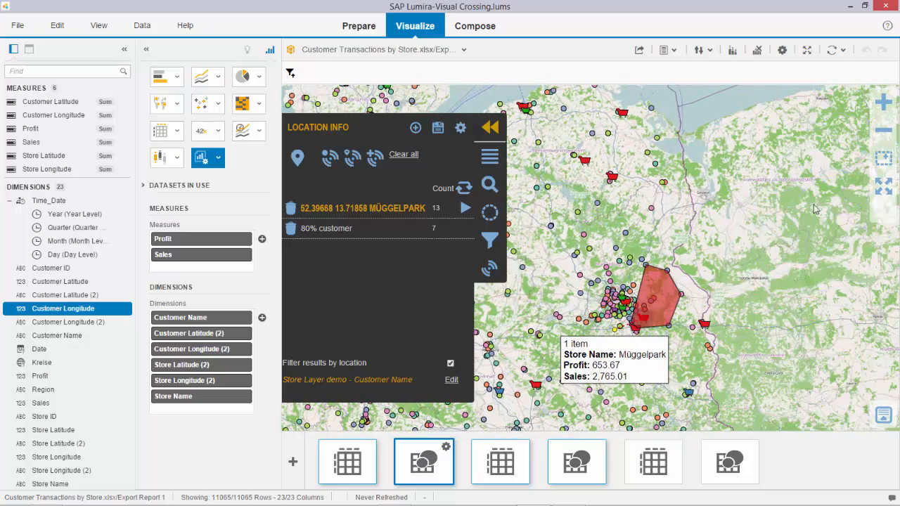
left_click(884, 103)
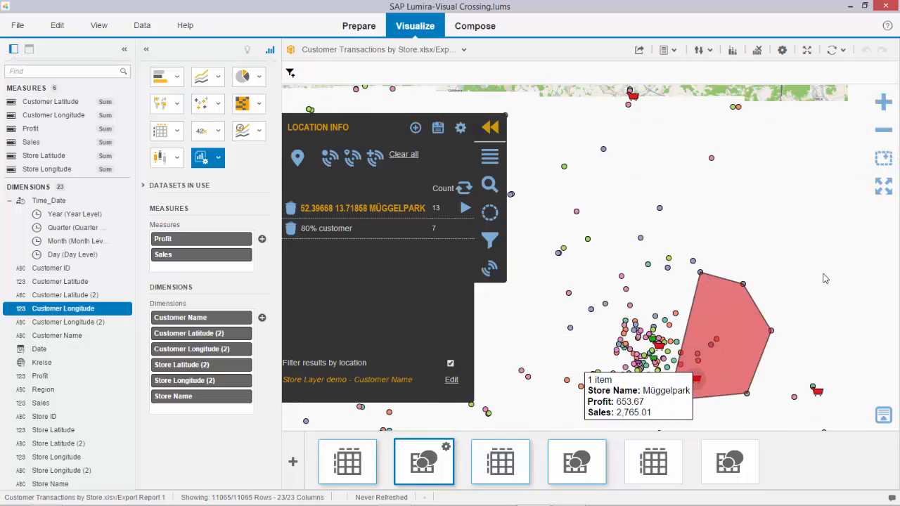
left_click_drag(823, 274, 765, 157)
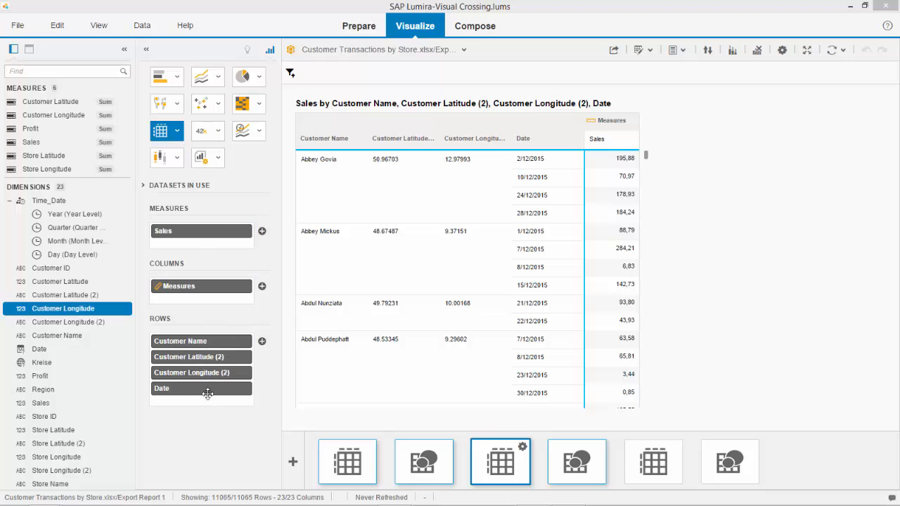
Open the map of customer sales with the Date dimension and play its timeline animated by month
left_click(570, 464)
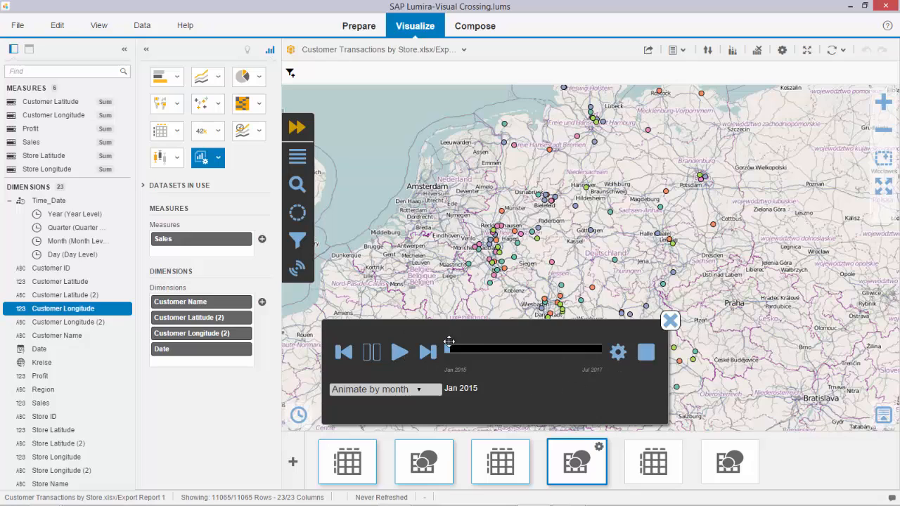
left_click(400, 355)
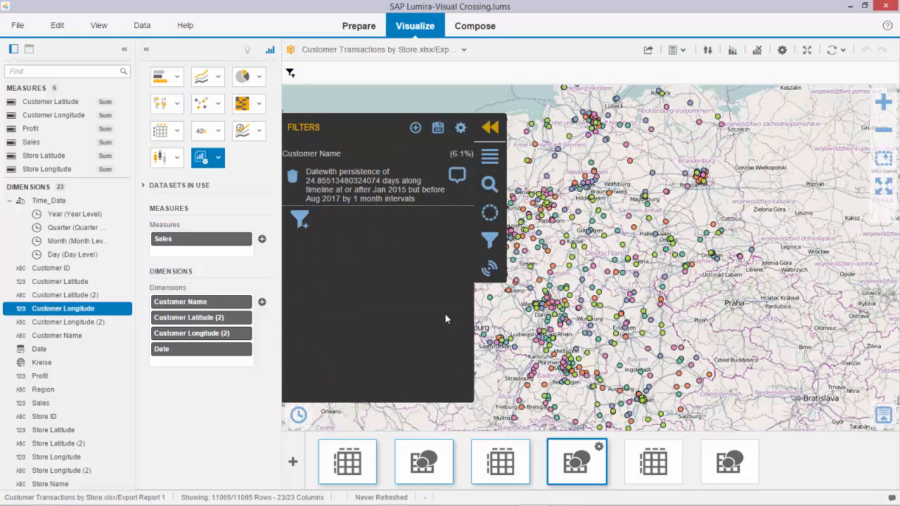
Select the Customer Name points inside a four-point polygon over central Germany, using the Entirely Within inclusion method
left_click(487, 218)
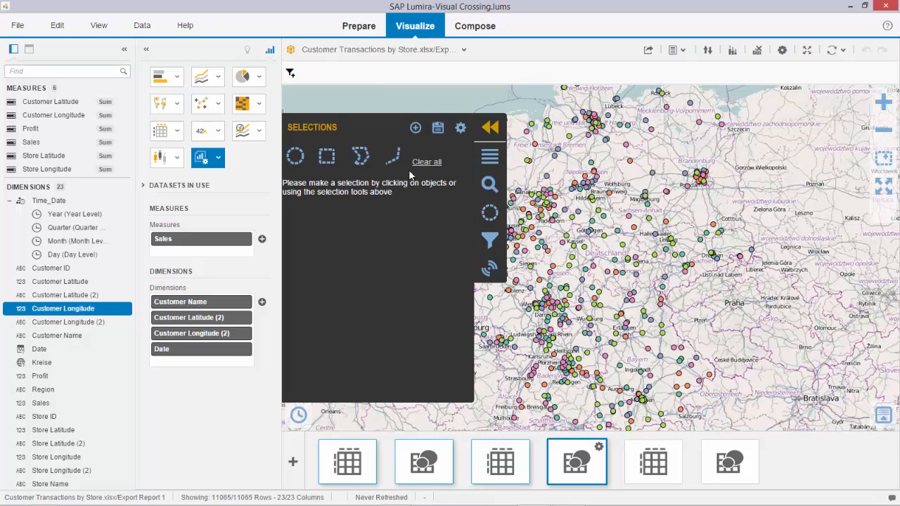
left_click(362, 156)
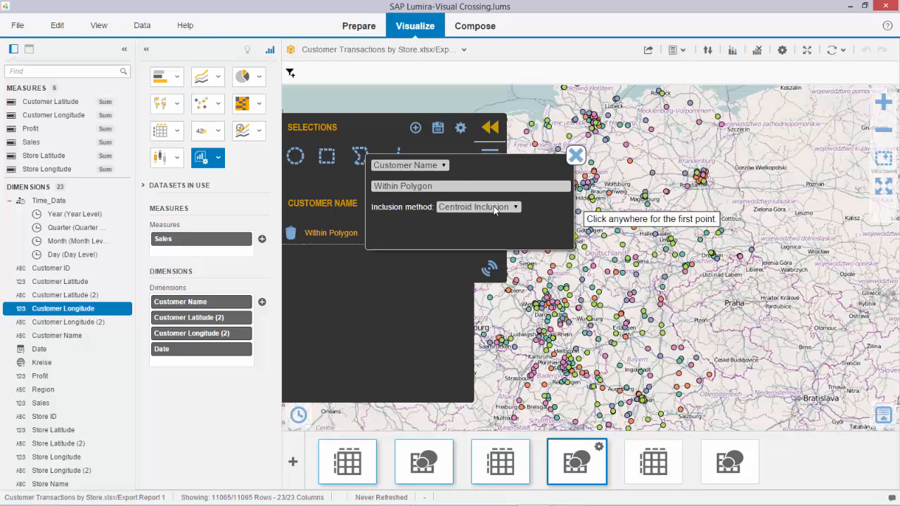
left_click(513, 209)
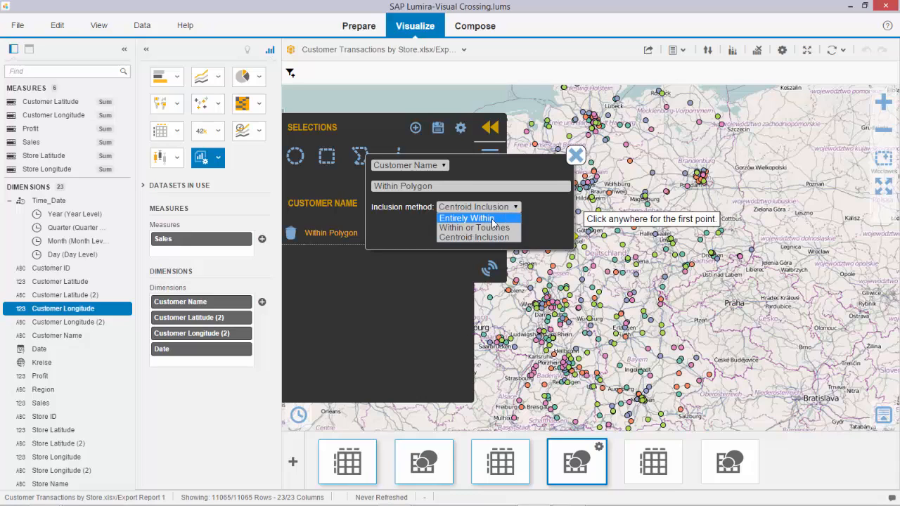
left_click(494, 218)
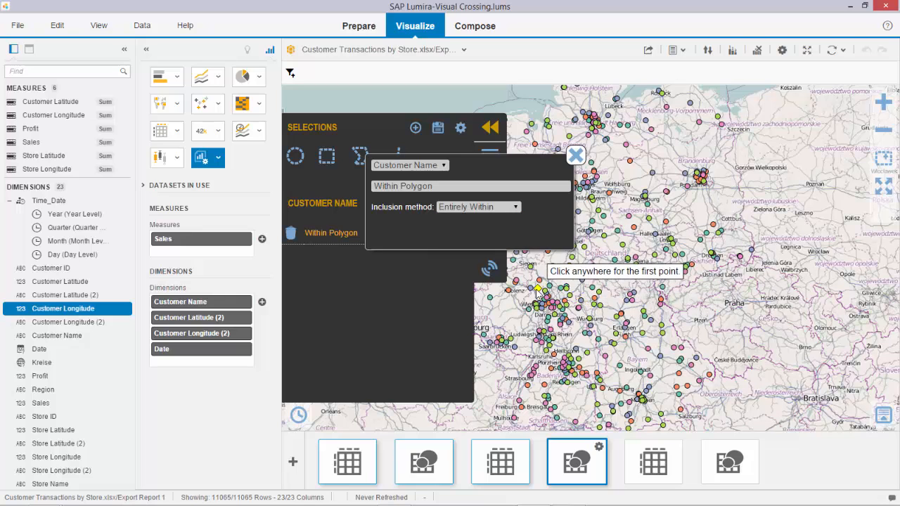
left_click(609, 208)
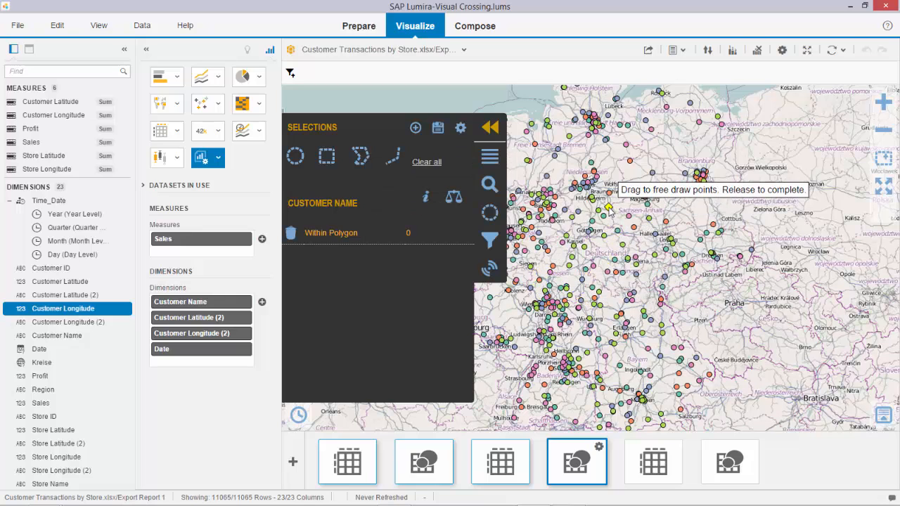
left_click(703, 302)
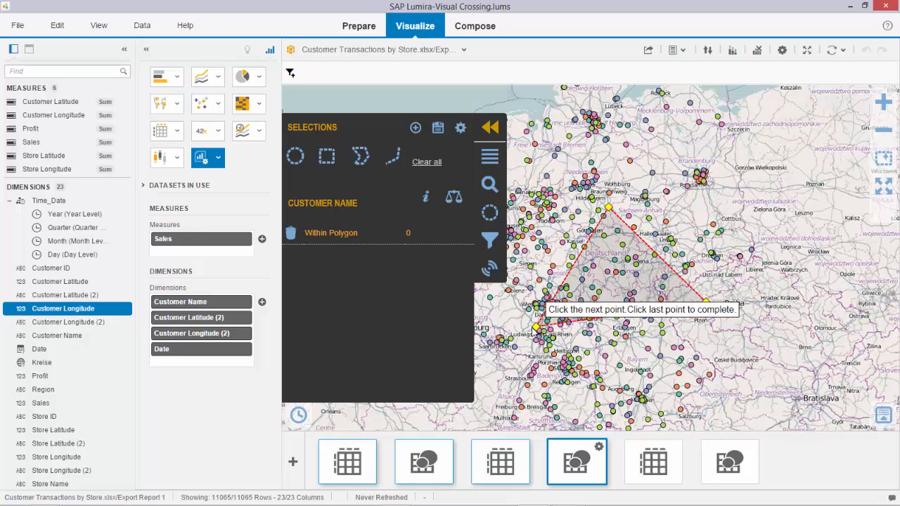
left_click(527, 339)
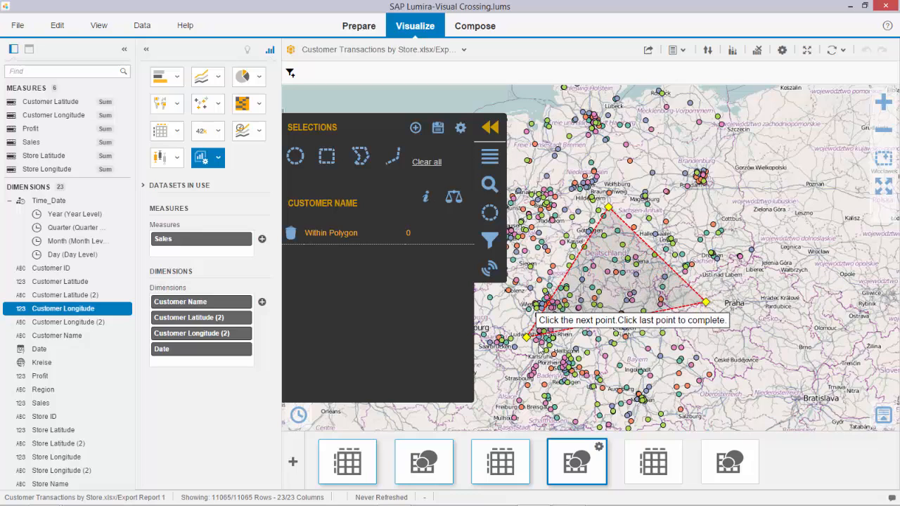
double_click(546, 228)
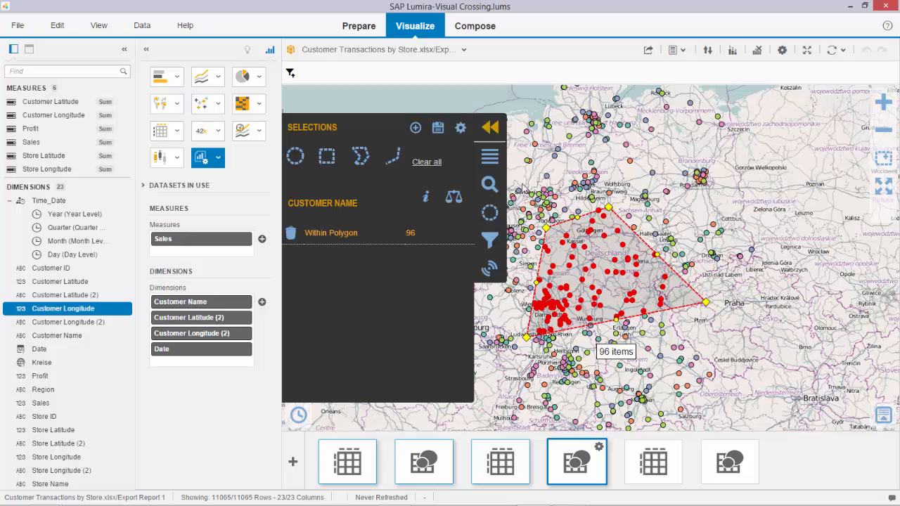
Draw a second four-point polygon selection of customers overlapping the first towards the east, and open the comparison of both selections
left_click(376, 163)
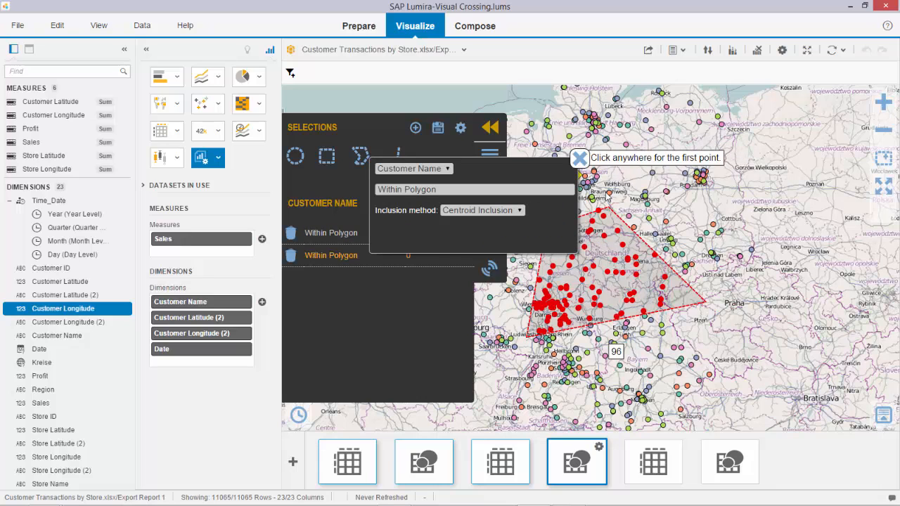
left_click(619, 154)
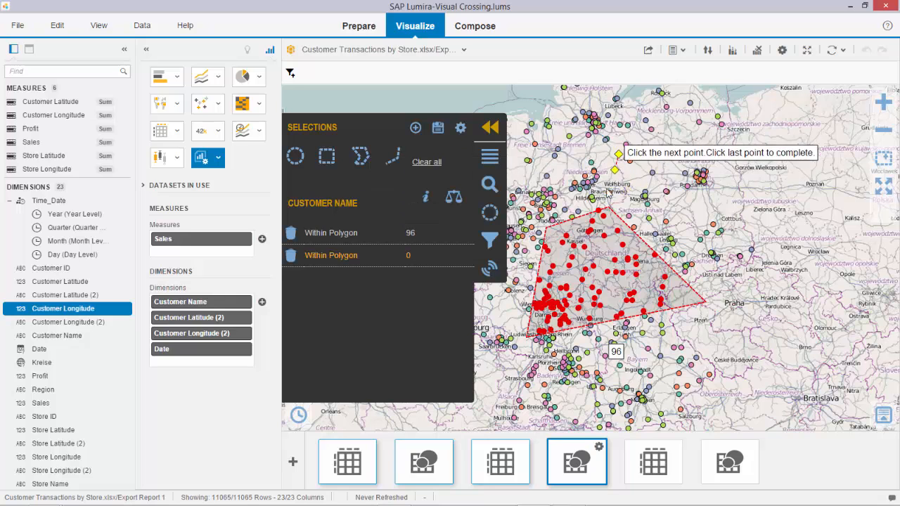
left_click(564, 210)
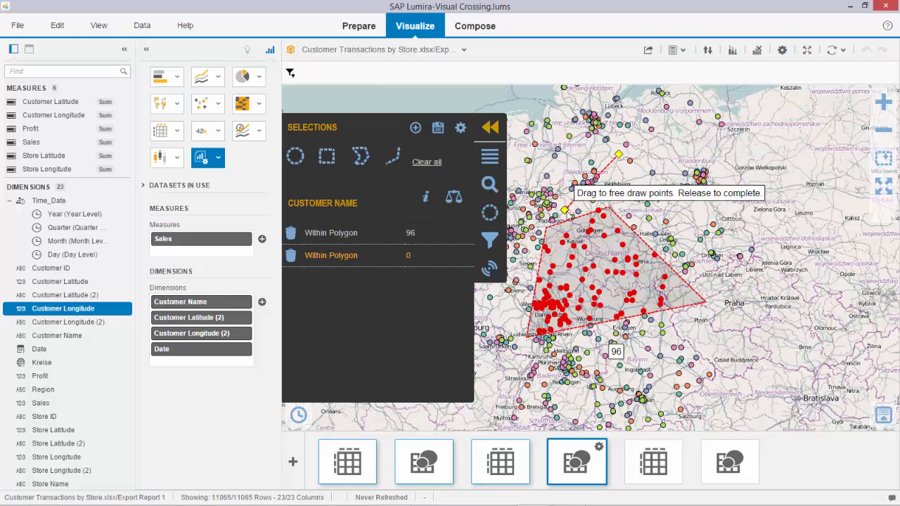
left_click(646, 345)
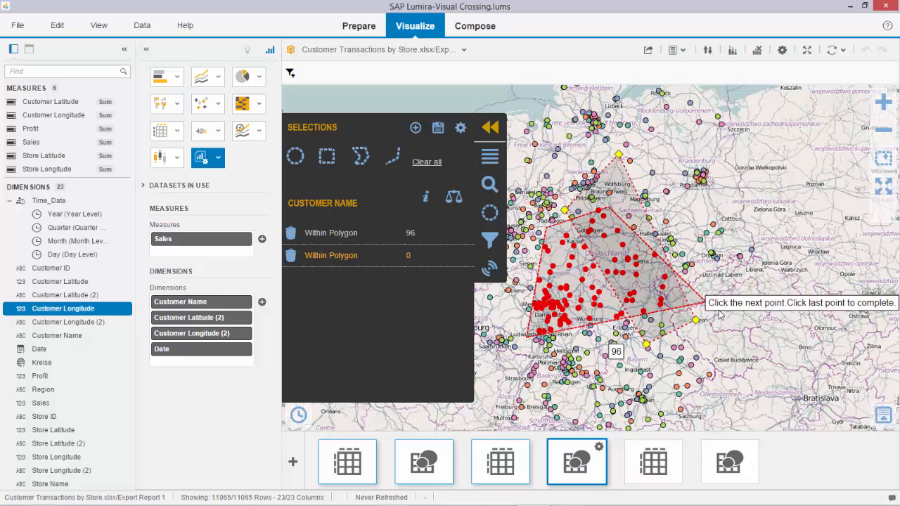
double_click(760, 239)
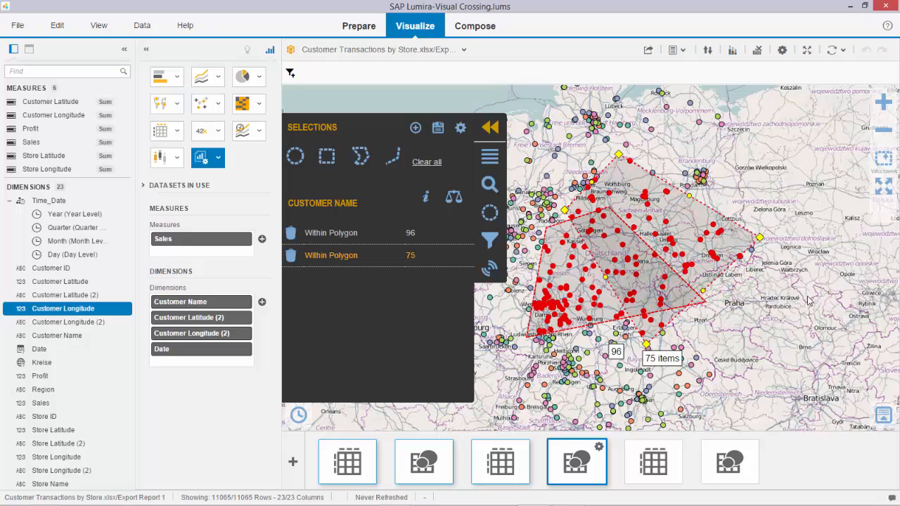
left_click(453, 197)
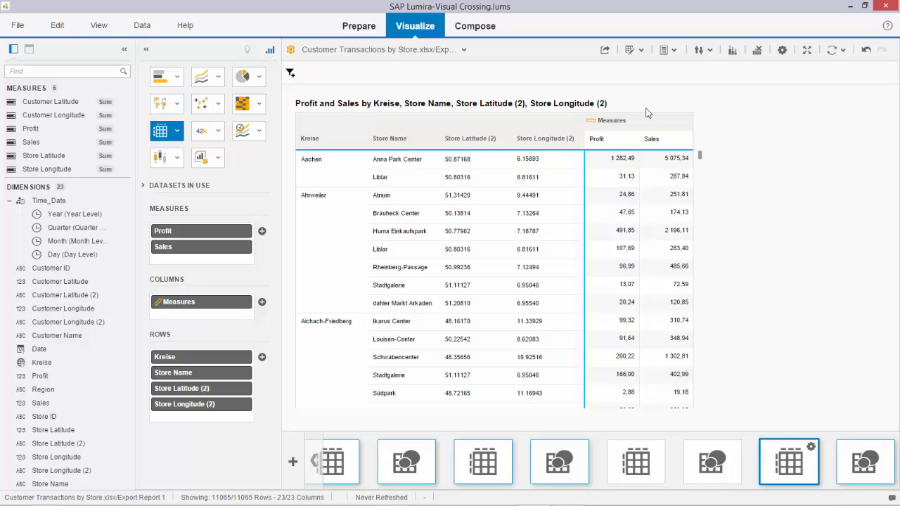
Look through the Profit and Sales table by Kreise and Store Name, and open the matching map of Kreise and stores
scroll(640, 263, "down", 5)
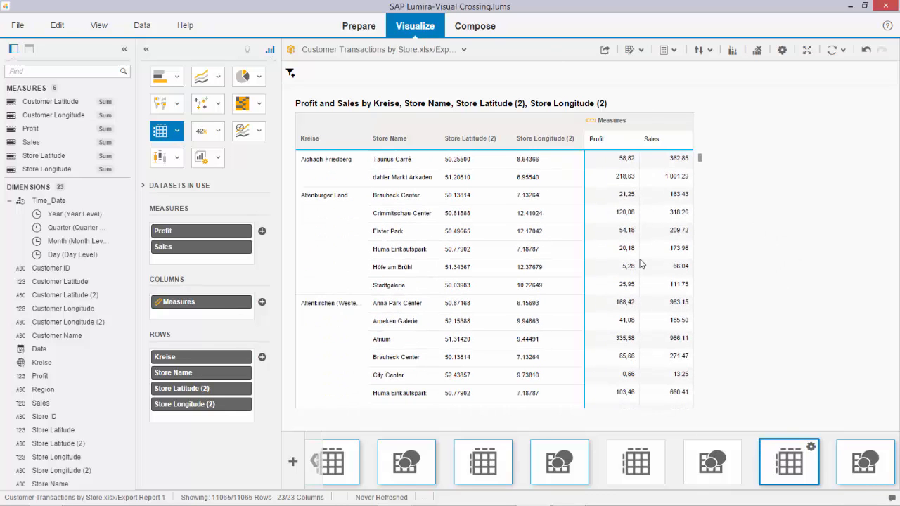
left_click(848, 468)
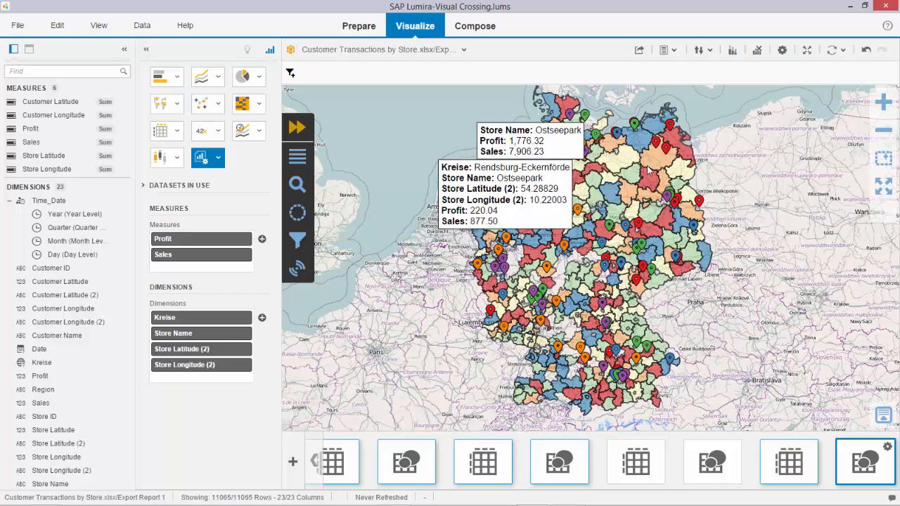
left_click(883, 103)
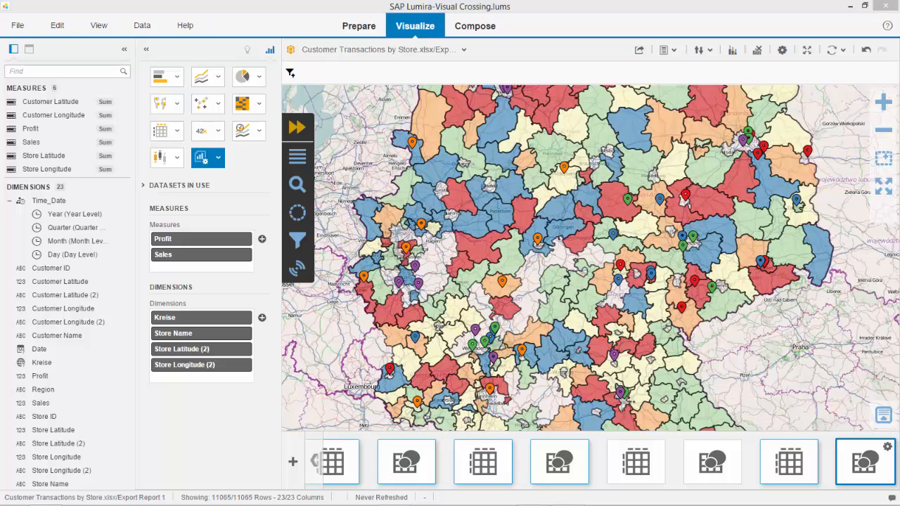
Select the Kreise within about 87 miles of a point in central Germany by centroid inclusion, and show the selection's summary statistics
left_click(298, 213)
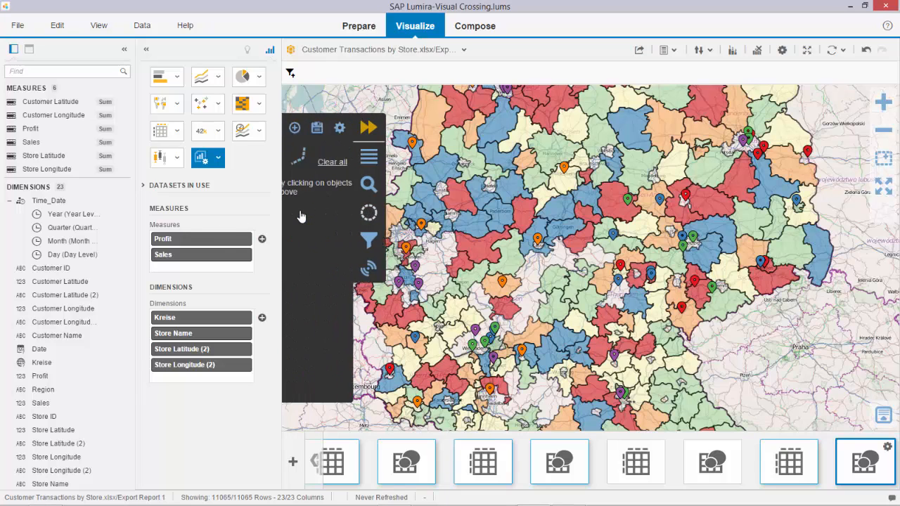
left_click(295, 158)
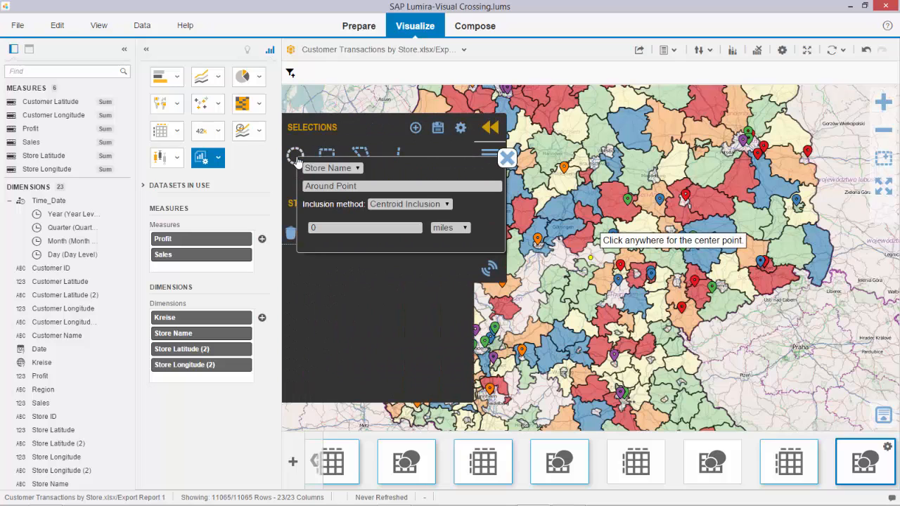
left_click(355, 168)
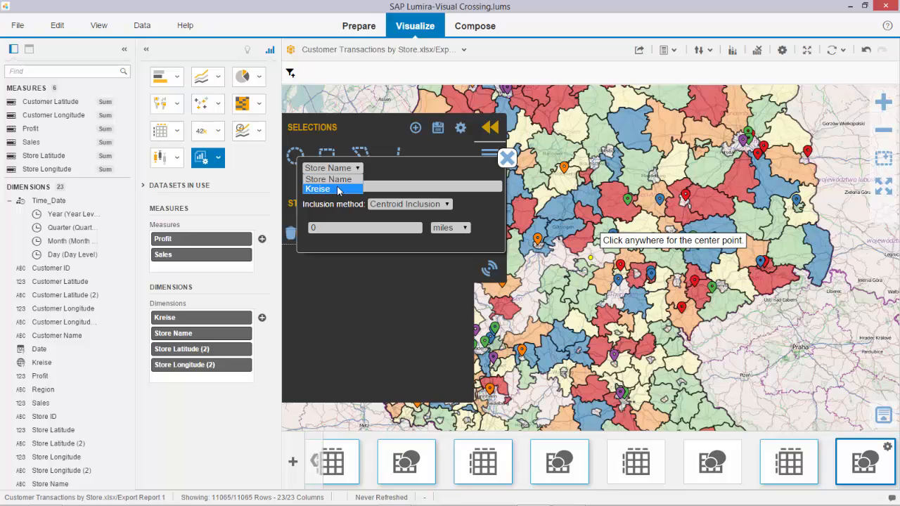
left_click(338, 189)
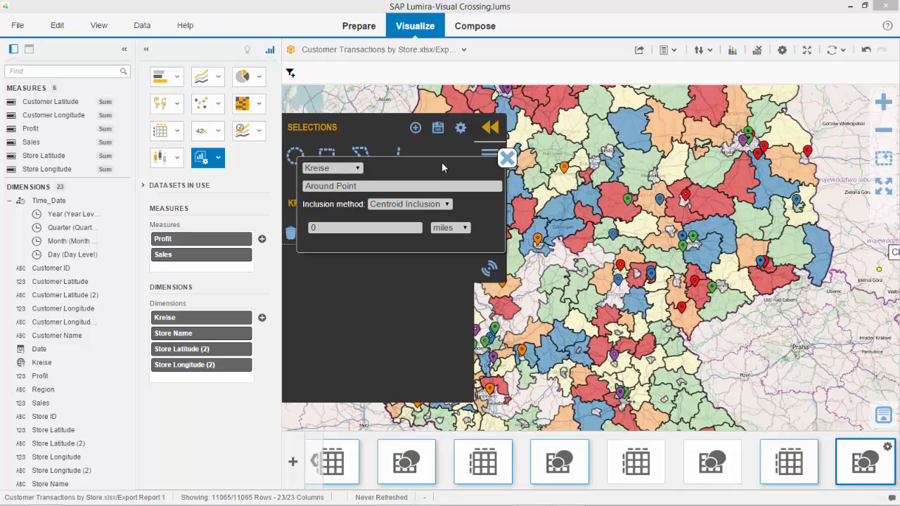
left_click(506, 158)
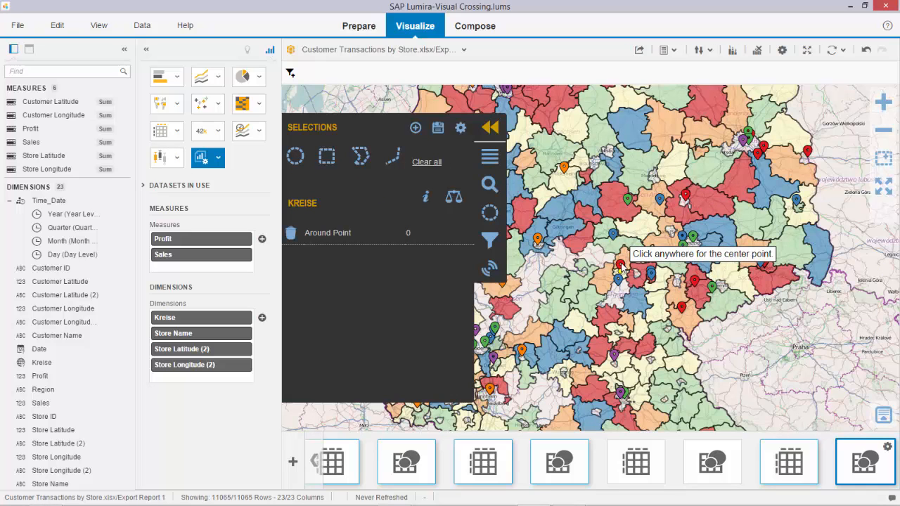
left_click_drag(621, 267, 569, 225)
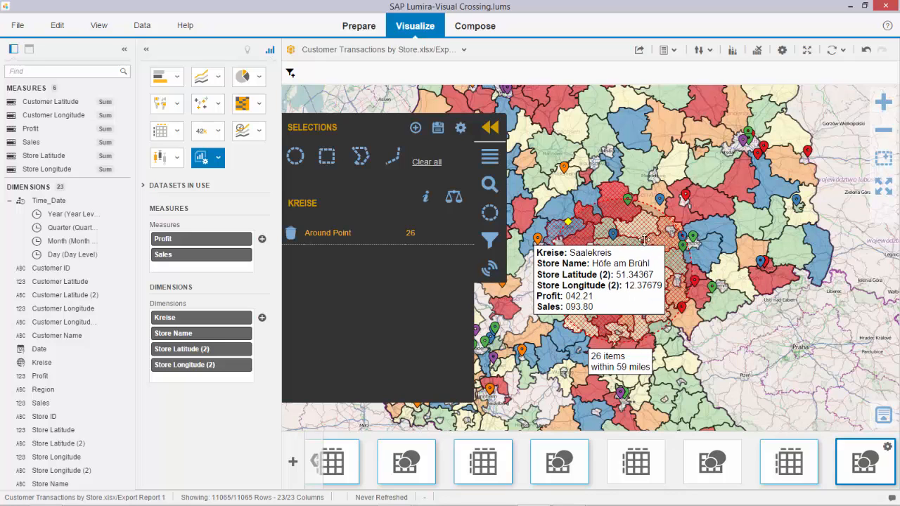
left_click_drag(569, 222, 548, 206)
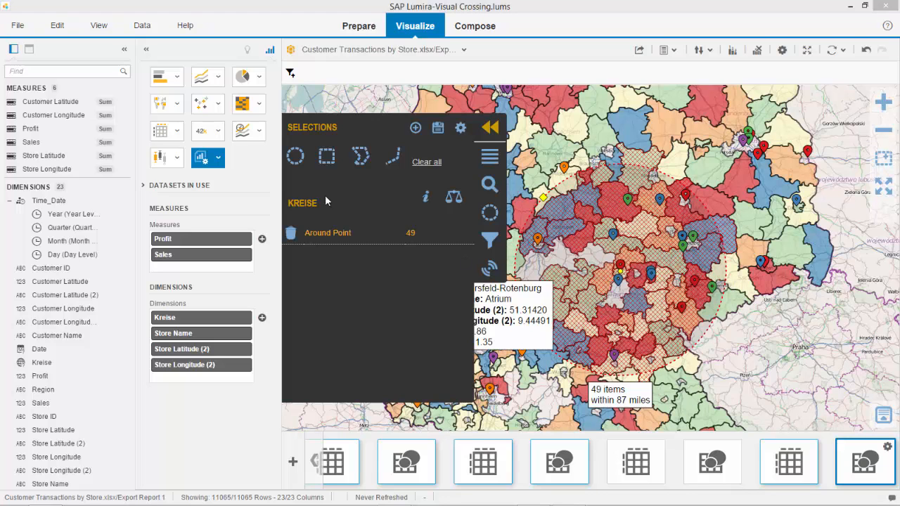
left_click(426, 200)
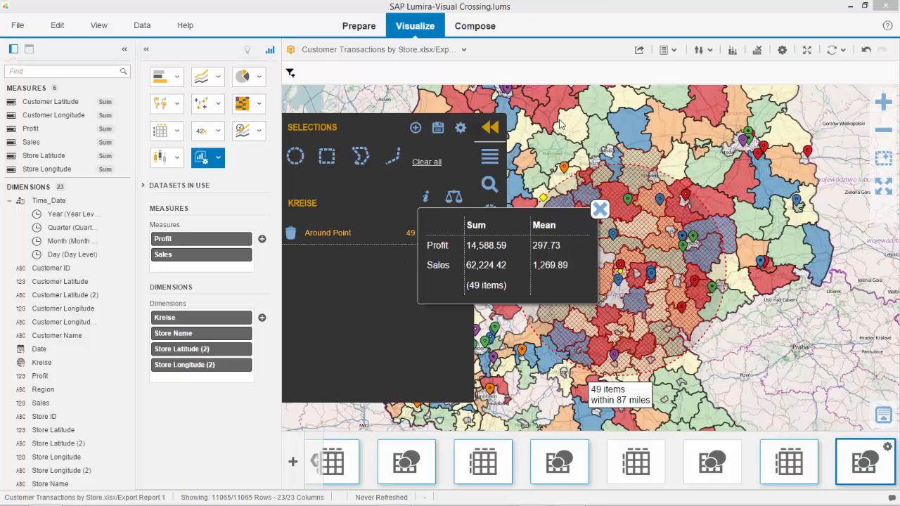
Add a polygon selection of Kreise by centroid inclusion over eastern Germany, overlapping the circular selection
left_click(360, 158)
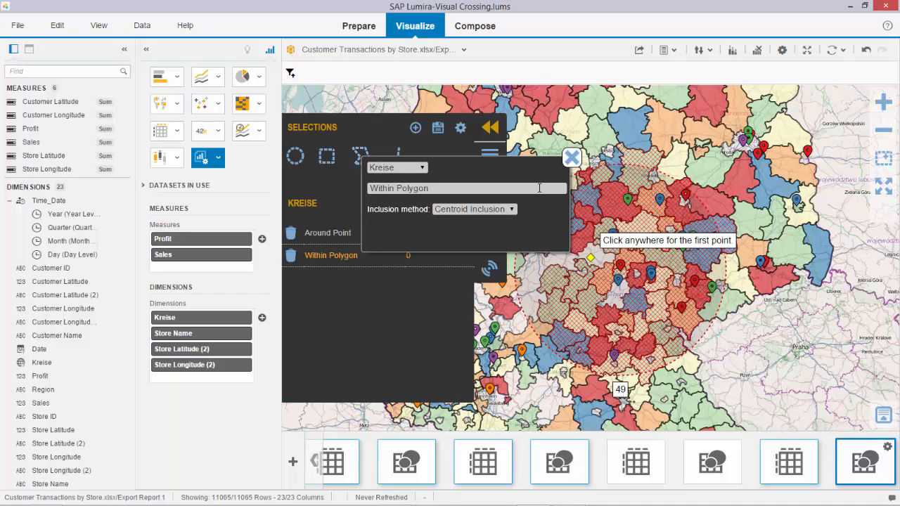
left_click(572, 157)
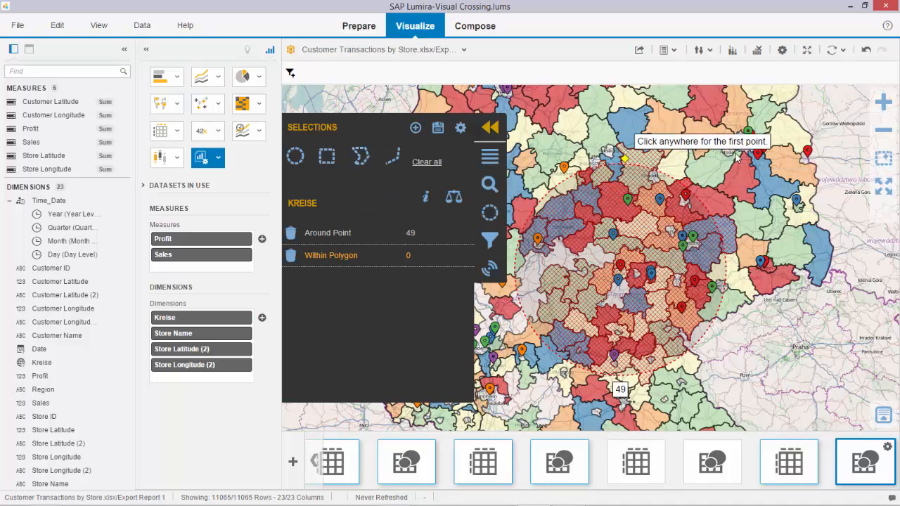
left_click(717, 103)
left_click(594, 151)
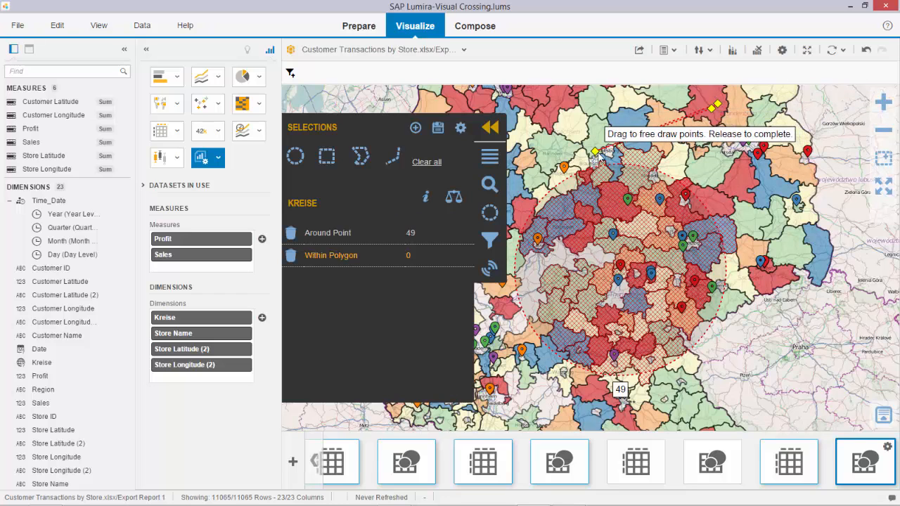
left_click(712, 277)
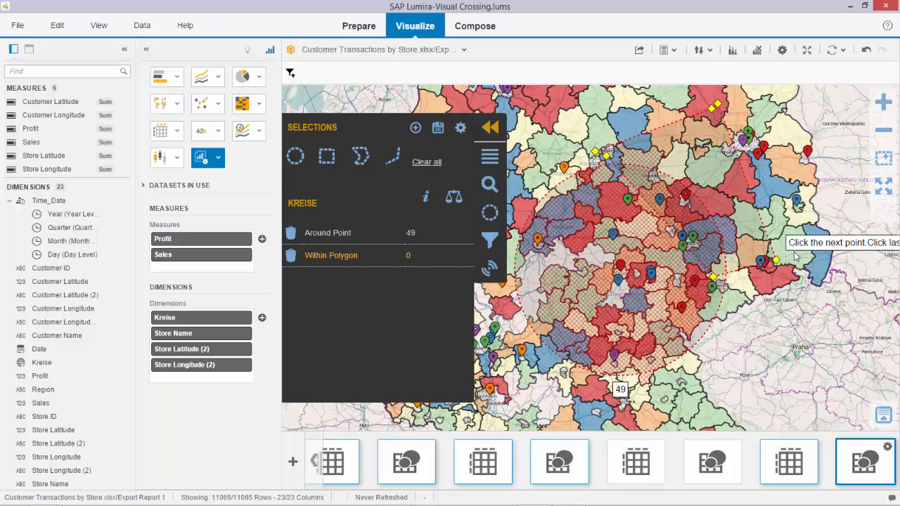
left_click(811, 239)
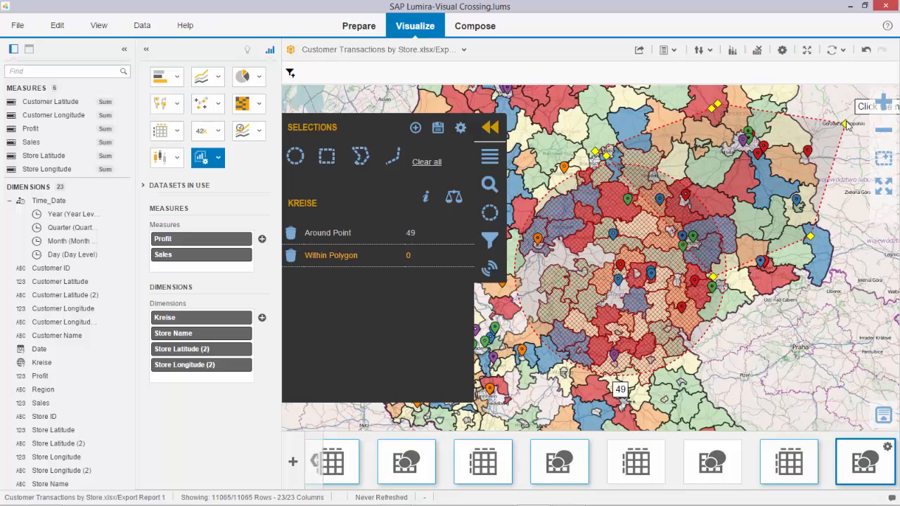
double_click(846, 121)
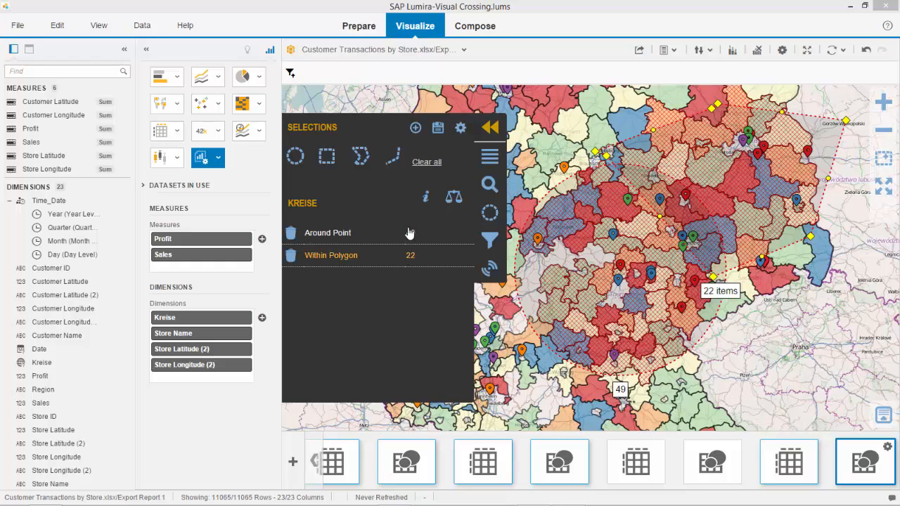
Compare the profit and sales statistics of the Around Point and Within Polygon selections, and check their combined sums and means
left_click(453, 199)
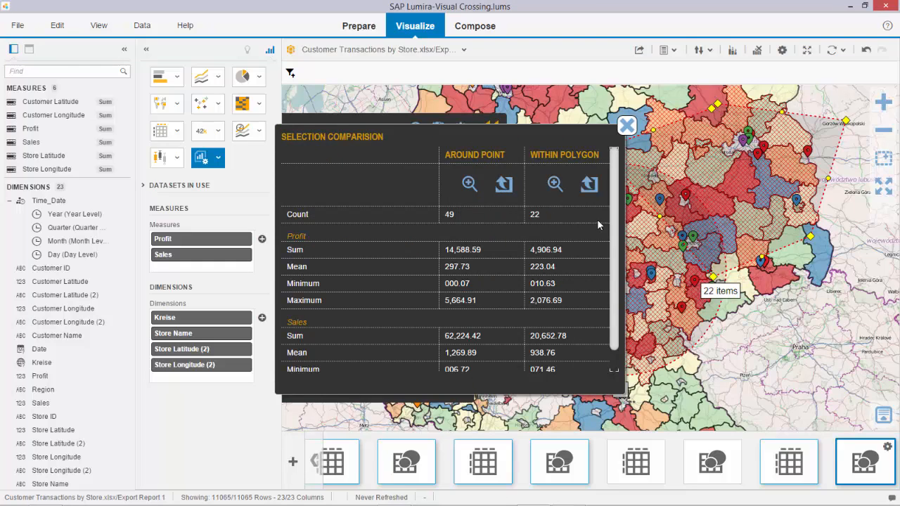
mouse_move(613, 225)
left_mouse_down()
mouse_move(613, 250)
mouse_move(610, 225)
left_mouse_up()
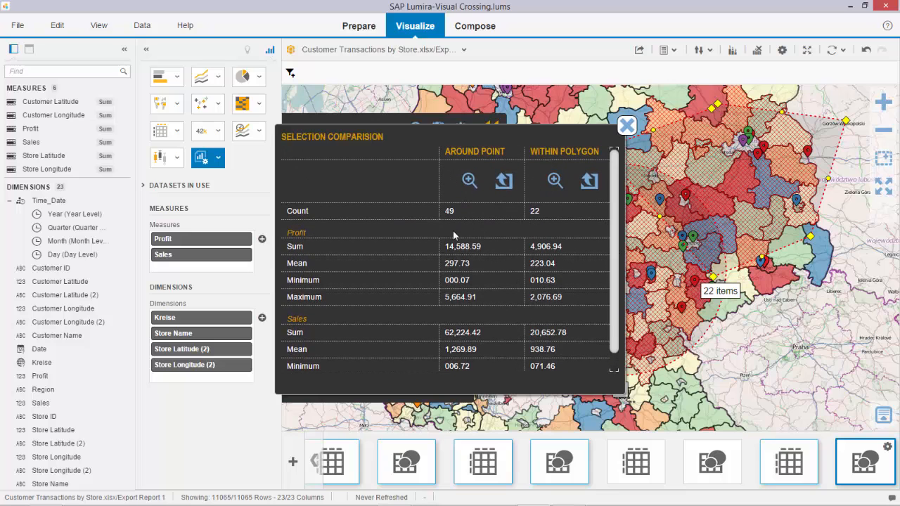
mouse_move(683, 194)
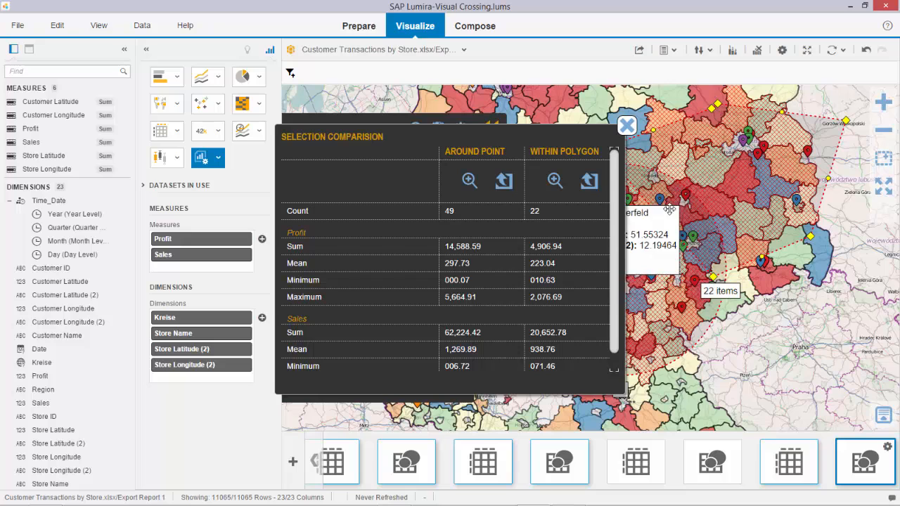
left_click(626, 129)
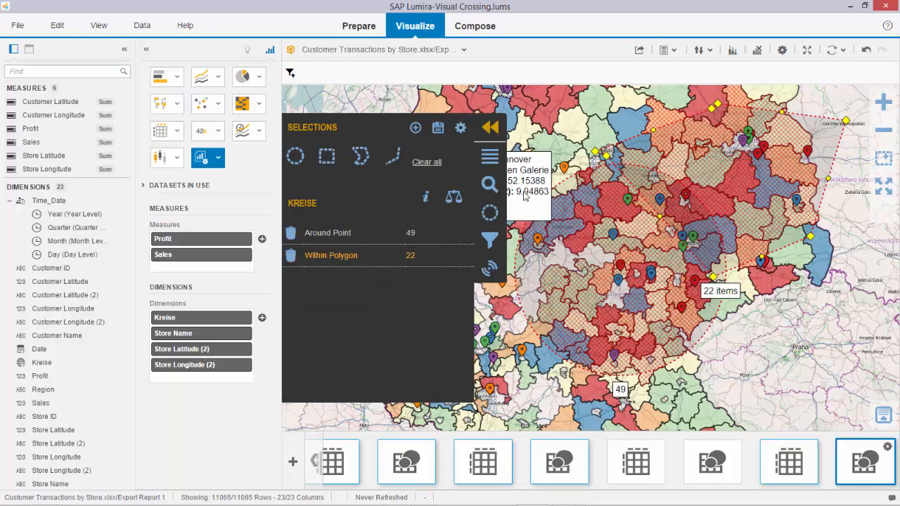
left_click(424, 202)
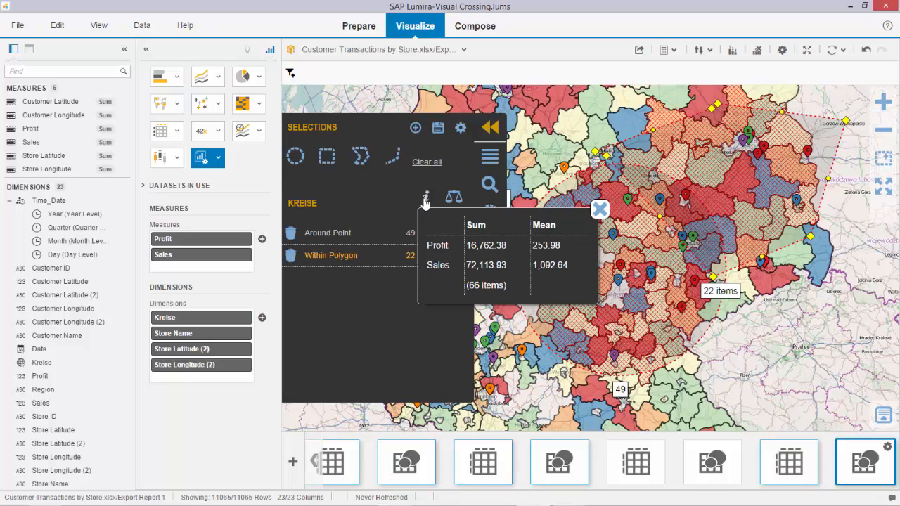
left_click(453, 198)
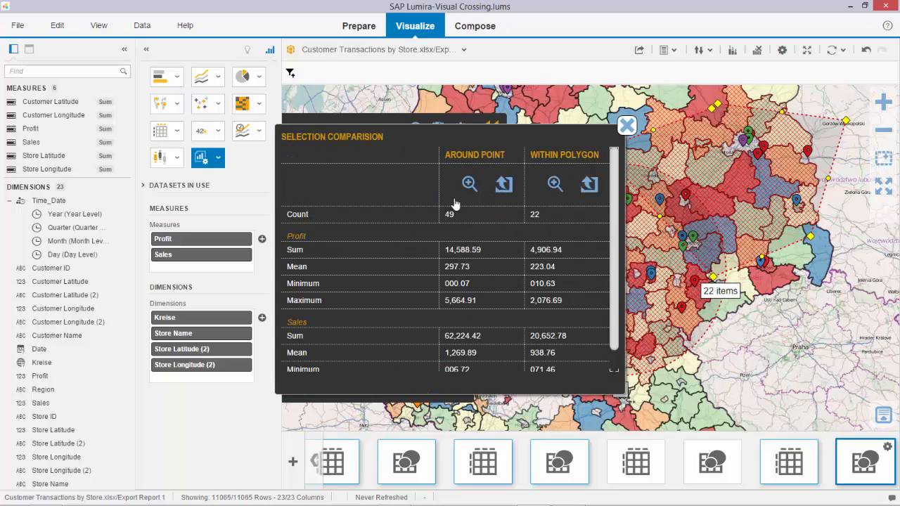